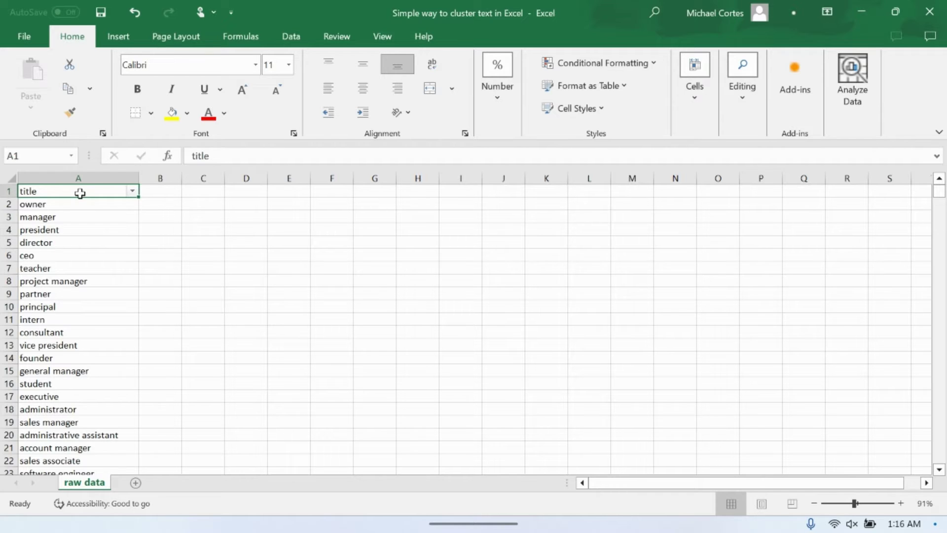
# - Select the full job-title list on the raw data sheet and scroll through it
pyautogui.click(28, 191)
pyautogui.hotkey('ctrl', 'shift', 'Down')
pyautogui.click(58, 213)
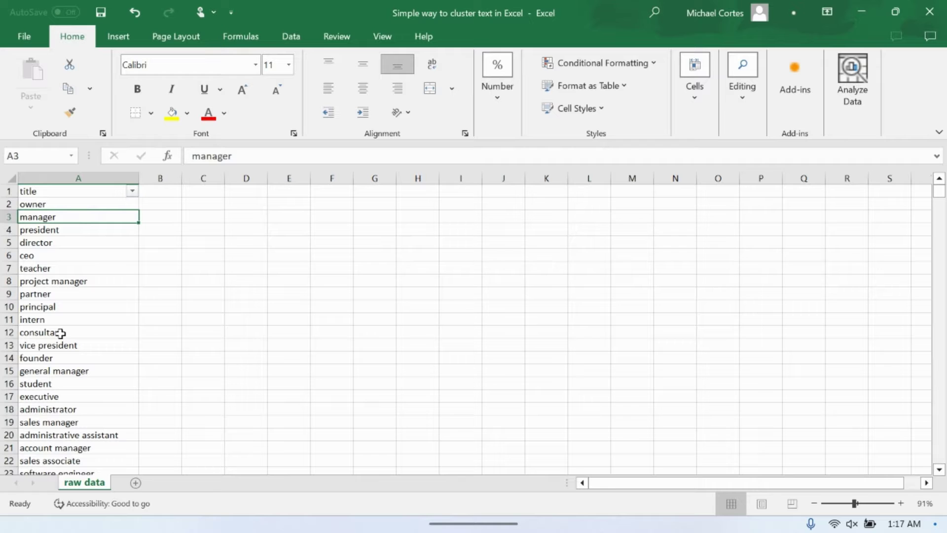
pyautogui.scroll(-1, 53, 332)
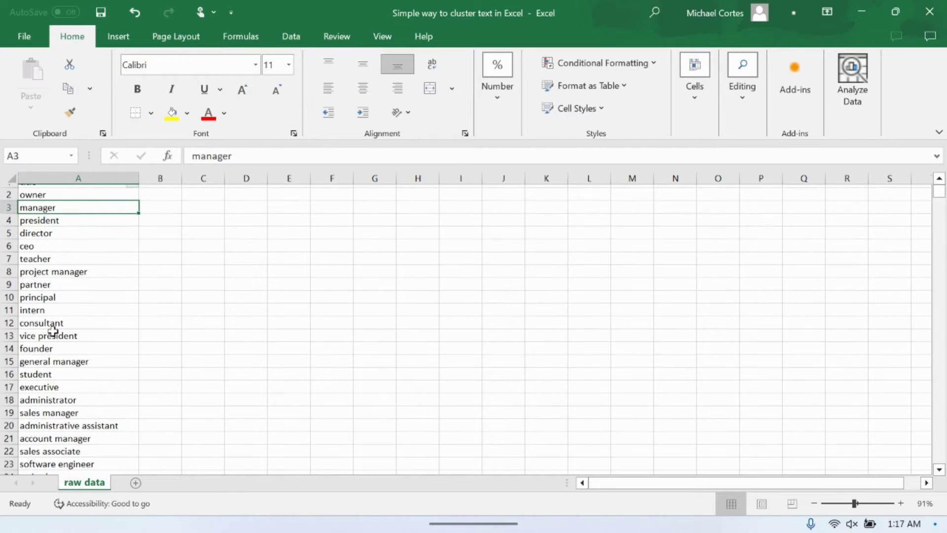
pyautogui.scroll(1, 64, 286)
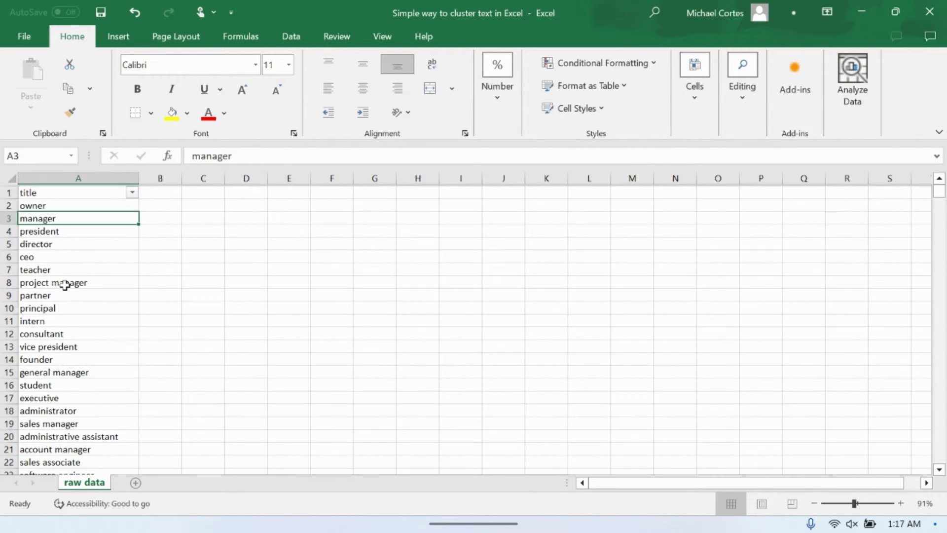
pyautogui.scroll(-1, 64, 285)
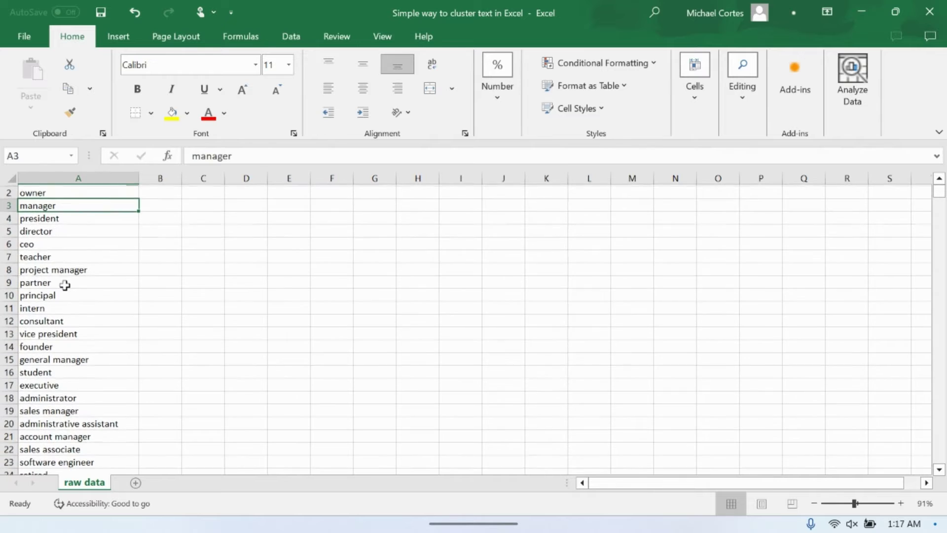
pyautogui.scroll(-3, 64, 285)
pyautogui.scroll(-2, 65, 285)
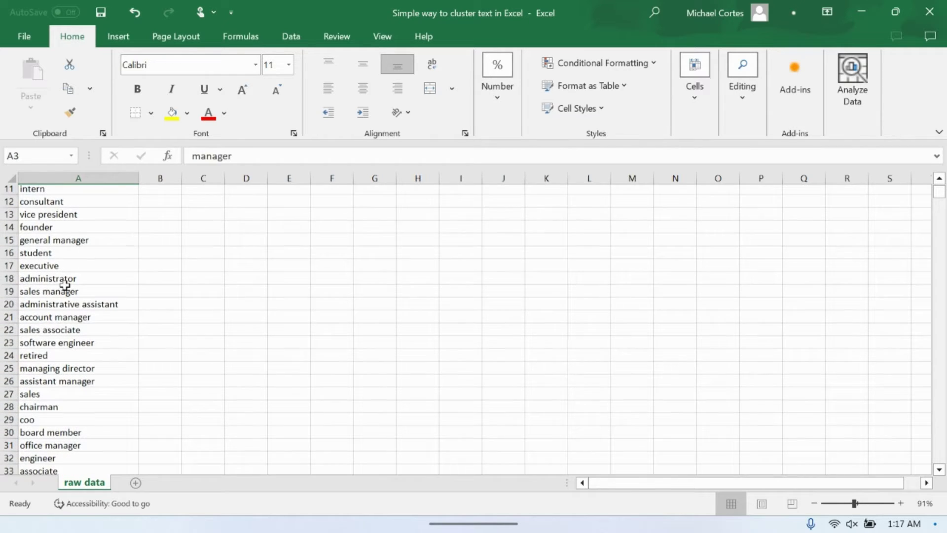
pyautogui.scroll(-4, 65, 285)
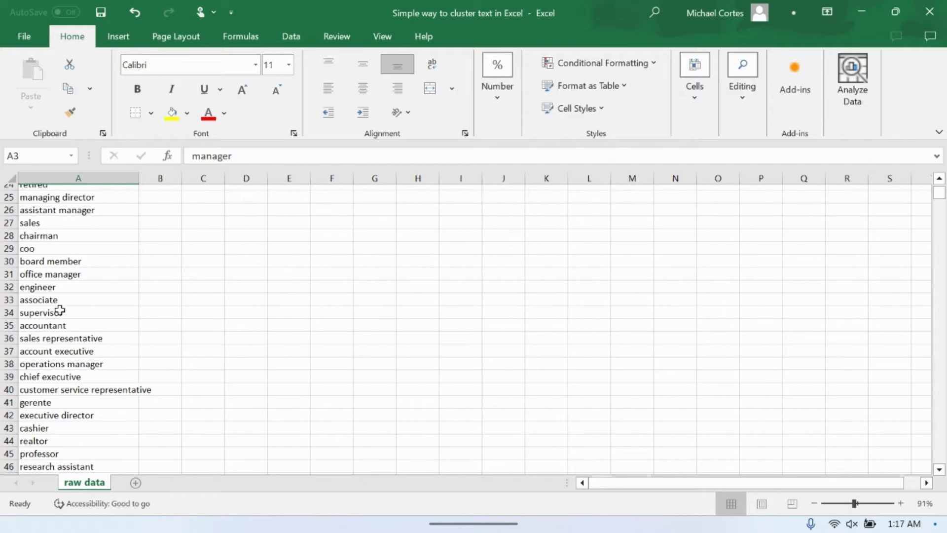
pyautogui.scroll(-3, 68, 360)
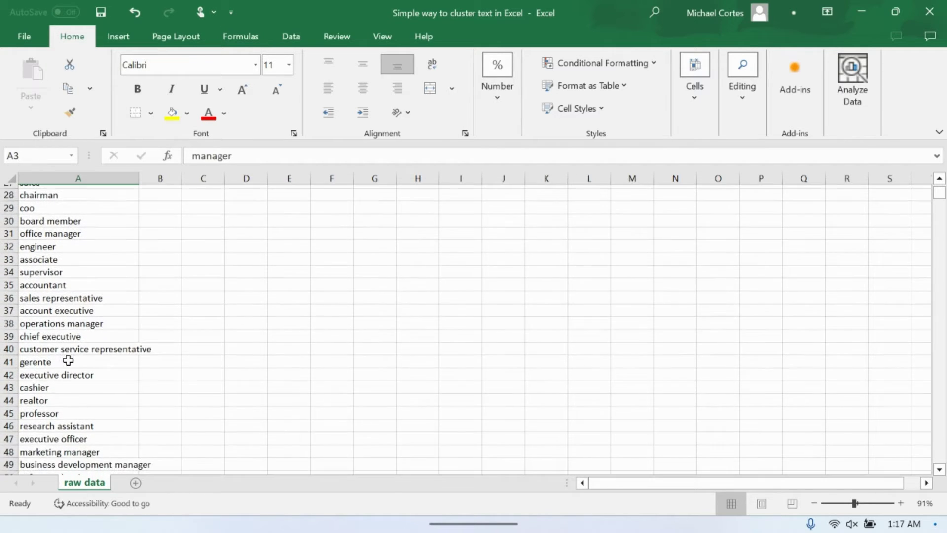
pyautogui.scroll(-2, 47, 379)
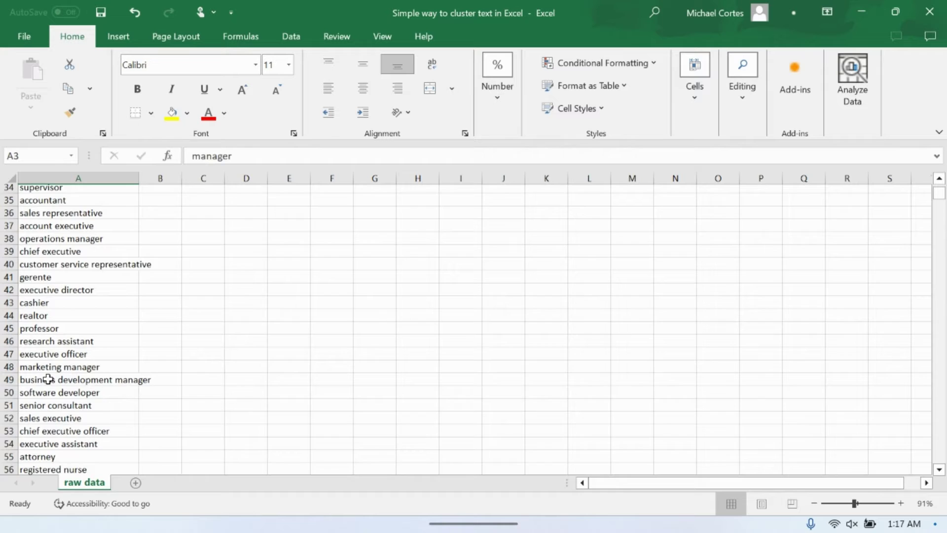
pyautogui.scroll(-4, 47, 378)
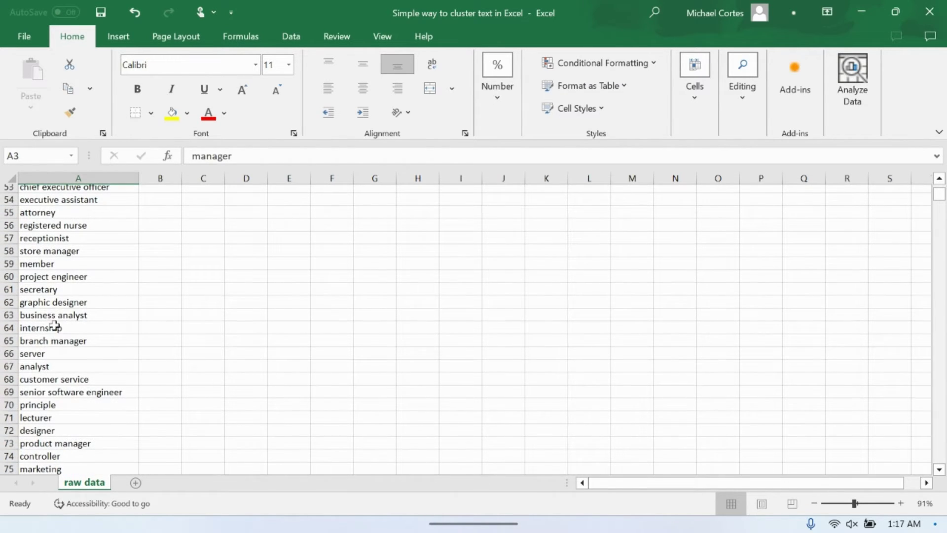
# - Jump to the end of the title list, browse the final titles, then return to the top
pyautogui.moveTo(74, 315); pyautogui.dragTo(51, 391)
pyautogui.hotkey('ctrl', 'Down')
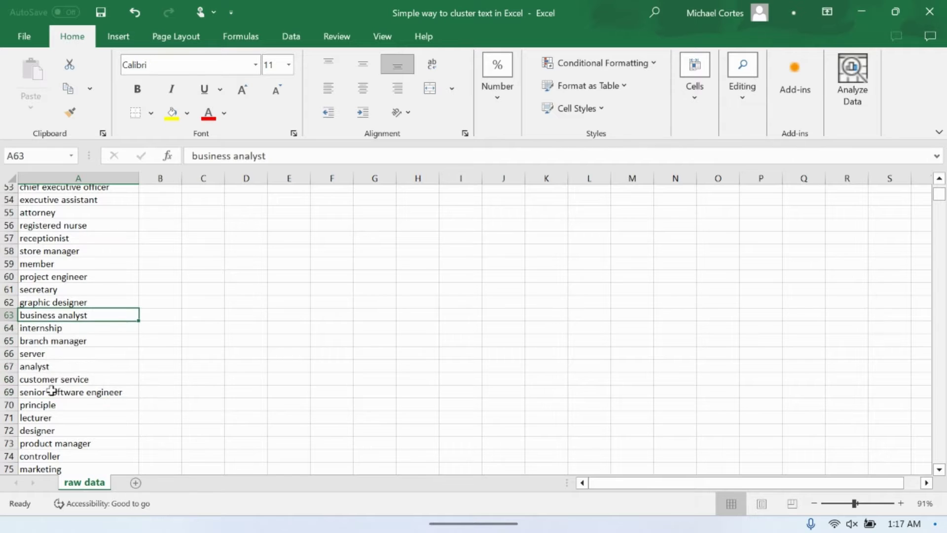
pyautogui.press('Up')
pyautogui.press('Up')
pyautogui.press('Up')
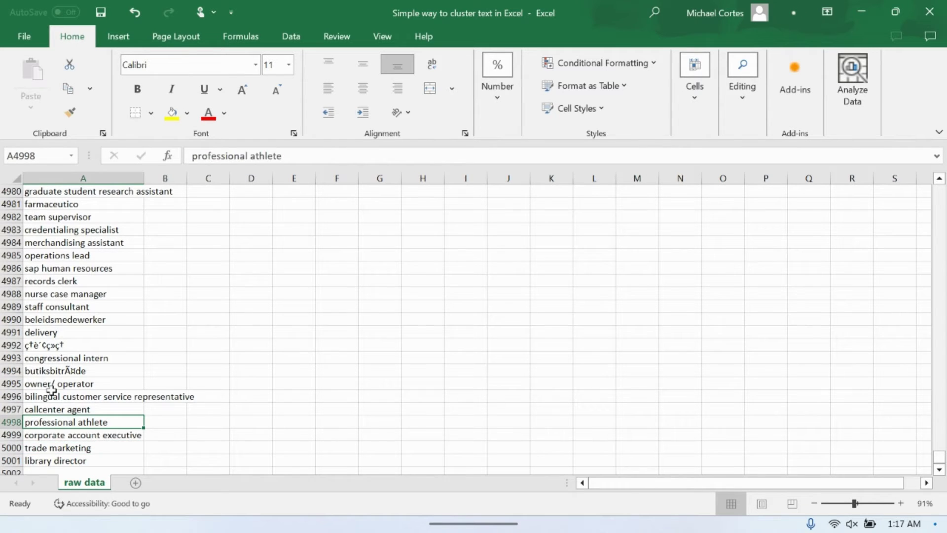
pyautogui.press('Up')
pyautogui.press('Up')
pyautogui.press('Up')
pyautogui.press('Up')
pyautogui.press('Up')
pyautogui.press('Up')
pyautogui.press('Up')
pyautogui.press('Up')
pyautogui.press('Up')
pyautogui.press('Up')
pyautogui.press('Up')
pyautogui.press('Up')
pyautogui.press('Up')
pyautogui.press('Up')
pyautogui.press('Up')
pyautogui.press('Up')
pyautogui.press('Up')
pyautogui.press('Up')
pyautogui.press('Up')
pyautogui.press('Up')
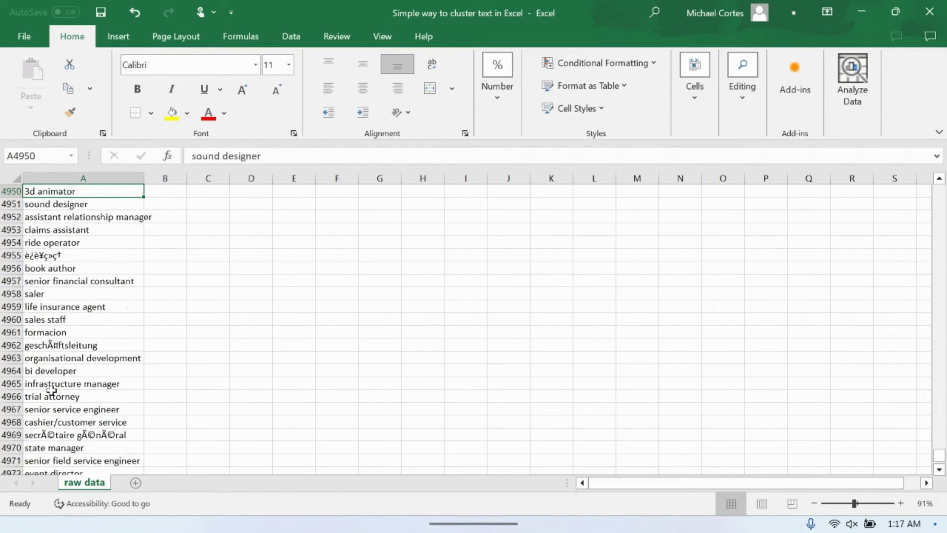
pyautogui.press('Up')
pyautogui.press('Up')
pyautogui.press('Up')
pyautogui.press('Up')
pyautogui.press('Up')
pyautogui.press('Up')
pyautogui.press('Up')
pyautogui.press('Up')
pyautogui.press('Down')
pyautogui.press('Down')
pyautogui.press('Down')
pyautogui.press('Down')
pyautogui.press('Down')
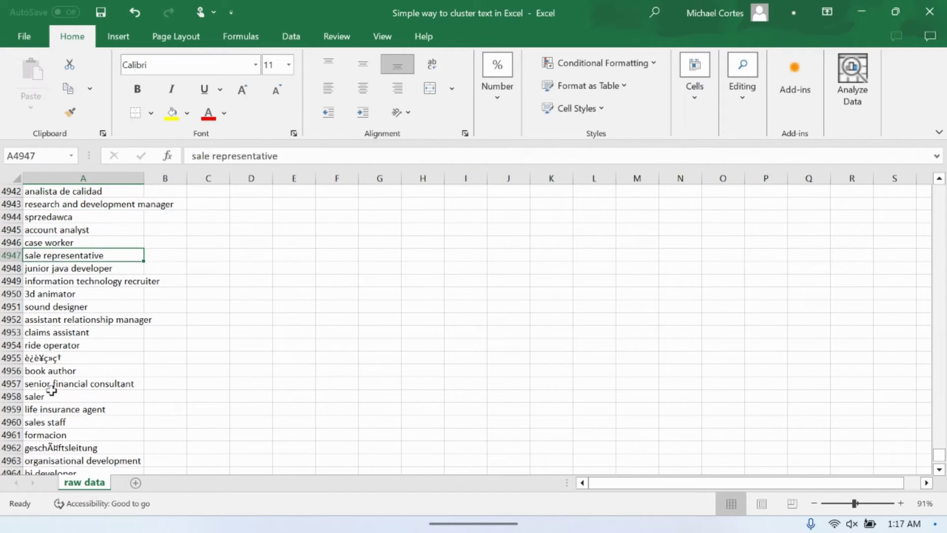
pyautogui.press('Up')
pyautogui.press('Up')
pyautogui.press('Up')
pyautogui.press('Up')
pyautogui.press('Up')
pyautogui.press('Up')
pyautogui.press('Up')
pyautogui.press('Up')
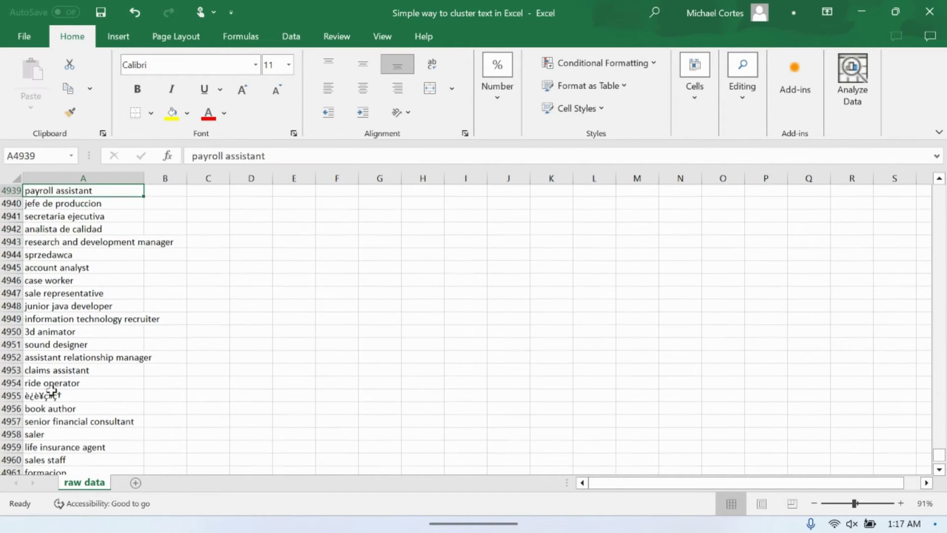
pyautogui.press('Up')
pyautogui.press('Up')
pyautogui.press('Up')
pyautogui.press('Up')
pyautogui.press('Up')
pyautogui.press('Up')
pyautogui.press('Up')
pyautogui.press('Up')
pyautogui.press('Up')
pyautogui.press('Up')
pyautogui.press('Up')
pyautogui.press('Up')
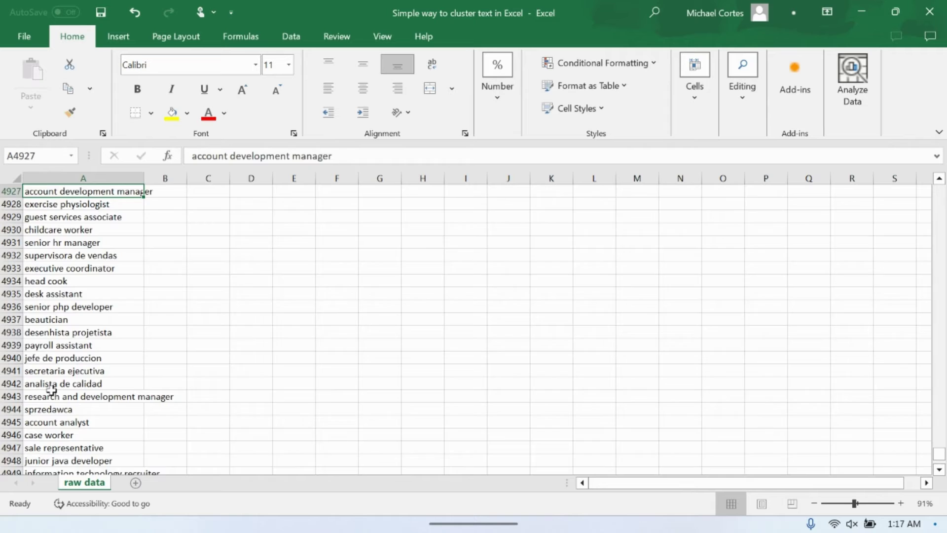
pyautogui.press('Up')
pyautogui.press('Up')
pyautogui.press('Up')
pyautogui.press('Up')
pyautogui.press('Up')
pyautogui.press('Up')
pyautogui.press('Up')
pyautogui.press('Up')
pyautogui.press('Up')
pyautogui.press('Up')
pyautogui.press('Up')
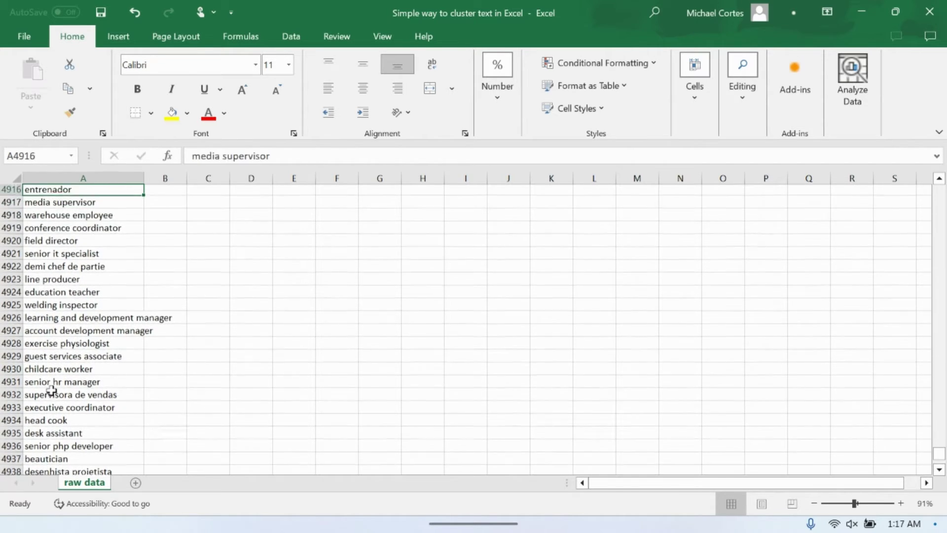
pyautogui.press('Up')
pyautogui.press('Up')
pyautogui.press('Up')
pyautogui.press('Down')
pyautogui.press('Down')
pyautogui.press('Down')
pyautogui.press('Down')
pyautogui.press('Down')
pyautogui.press('Down')
pyautogui.press('Down')
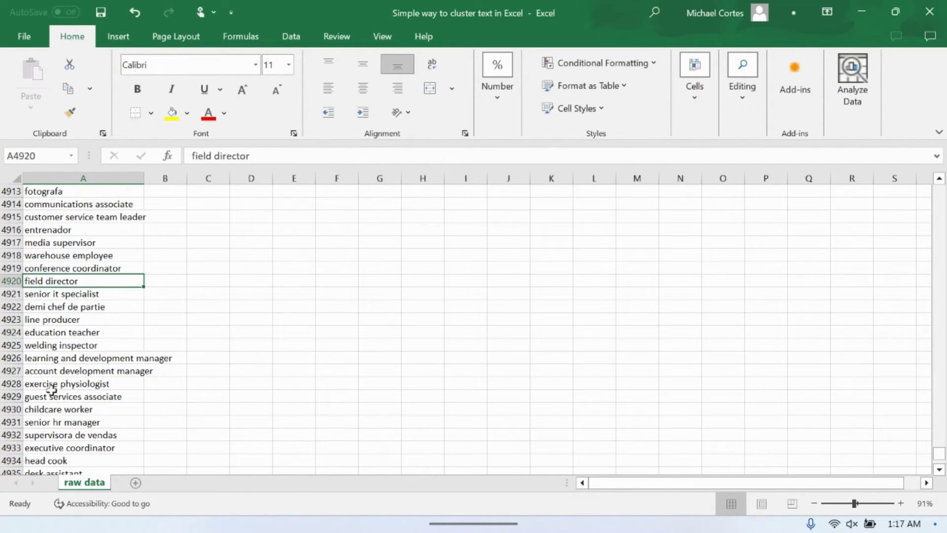
pyautogui.press('Up')
pyautogui.press('Up')
pyautogui.hotkey('ctrl', 'Up')
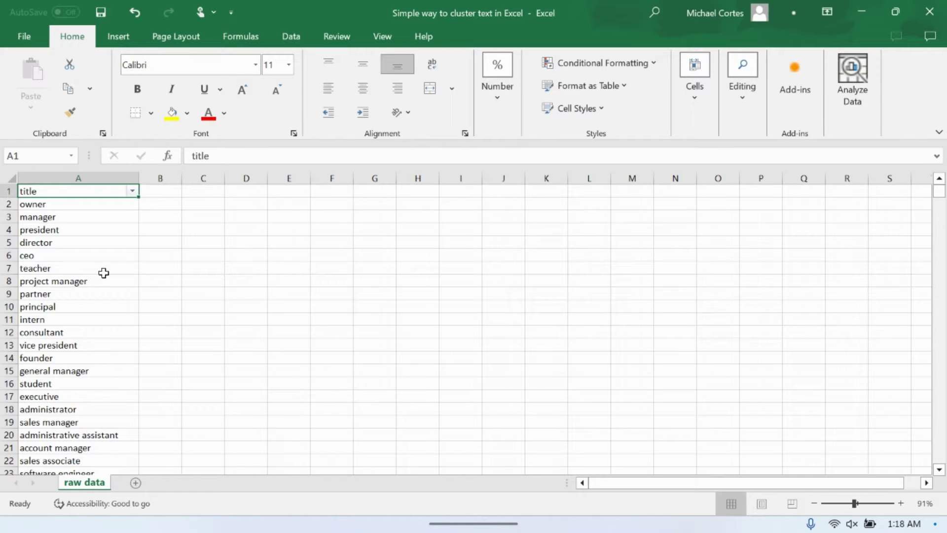
# - Check the data.world source page for the job titles, then return to Excel
pyautogui.hotkey('alt', 'Tab')
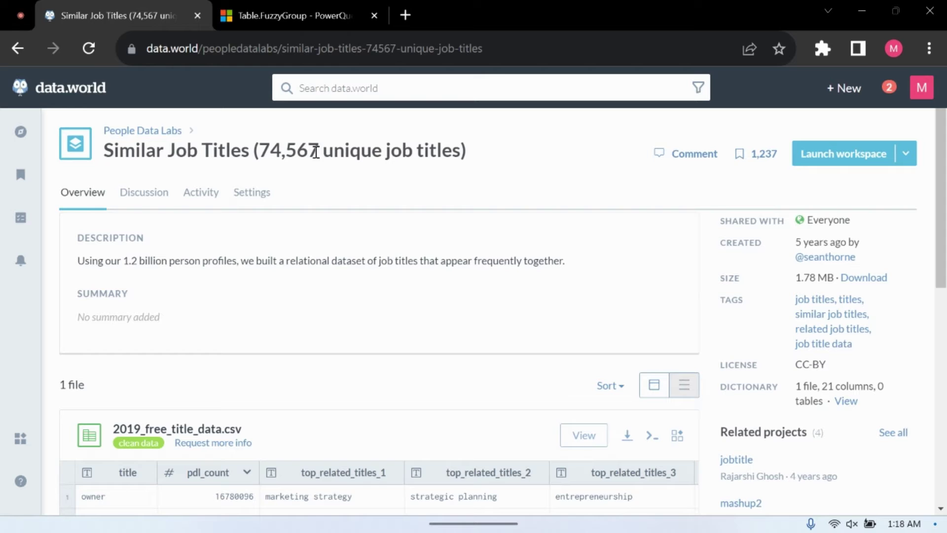
pyautogui.scroll(-3, 306, 269)
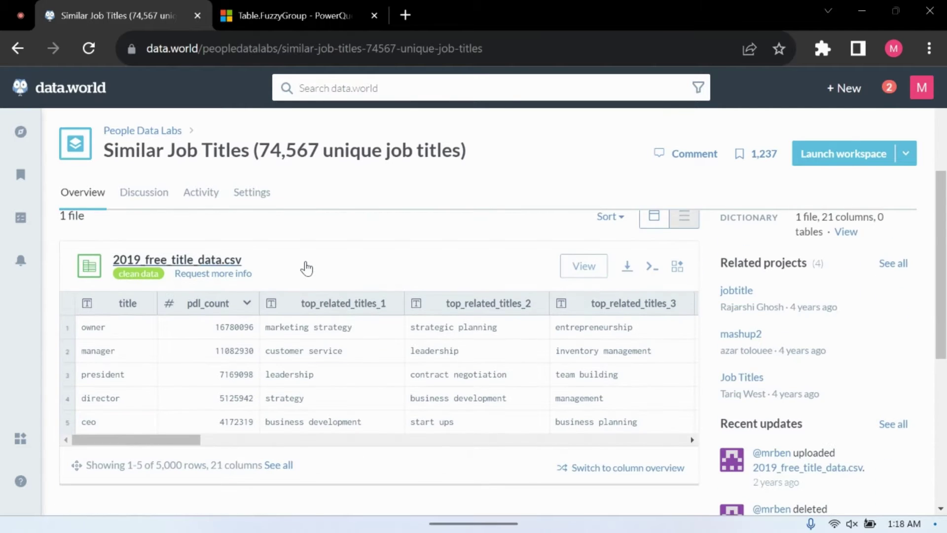
pyautogui.scroll(1, 306, 269)
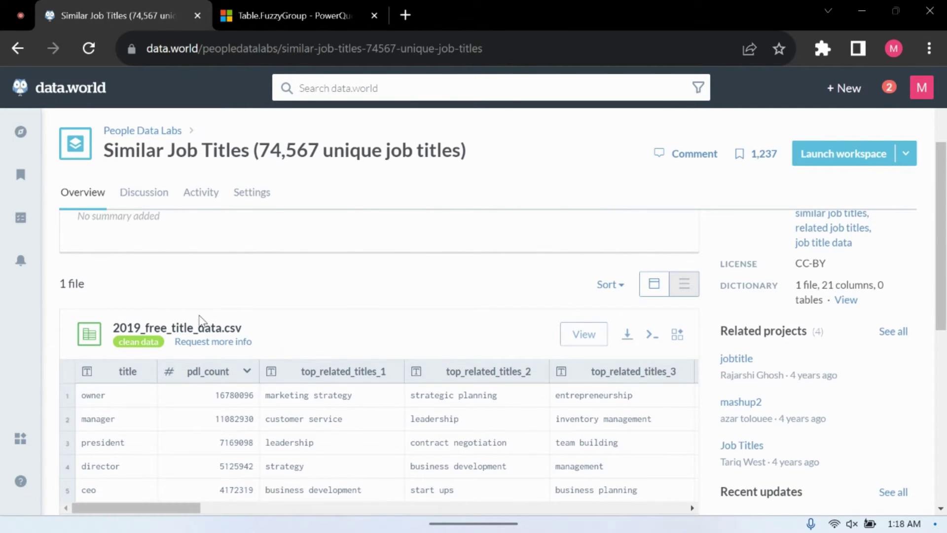
pyautogui.hotkey('alt', 'Tab')
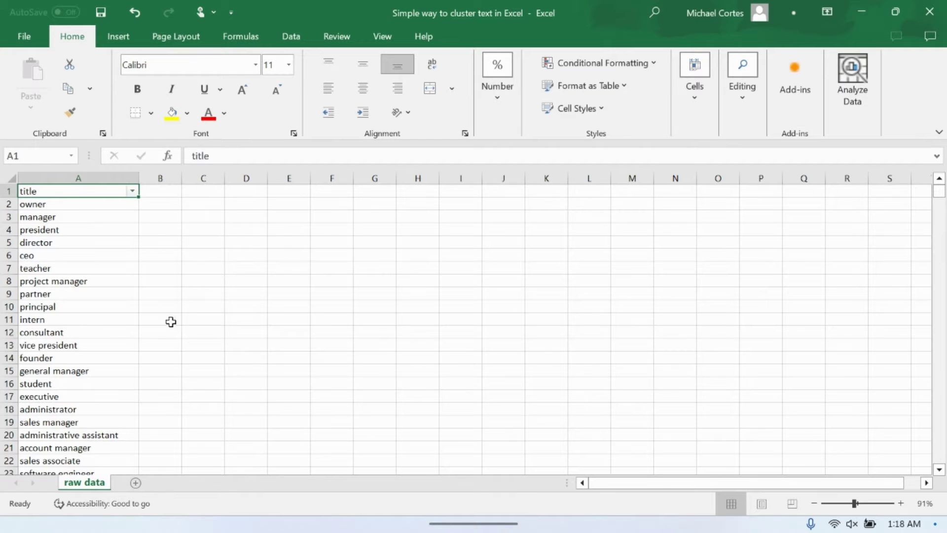
# - Add a new worksheet named 'input data'
pyautogui.click(135, 482)
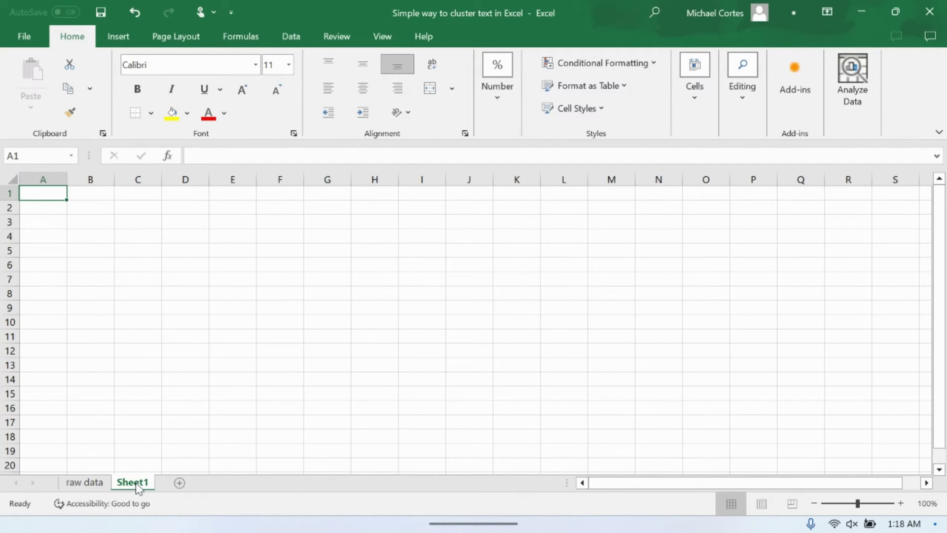
pyautogui.doubleClick(136, 482)
pyautogui.write('input data')
pyautogui.press('Return')
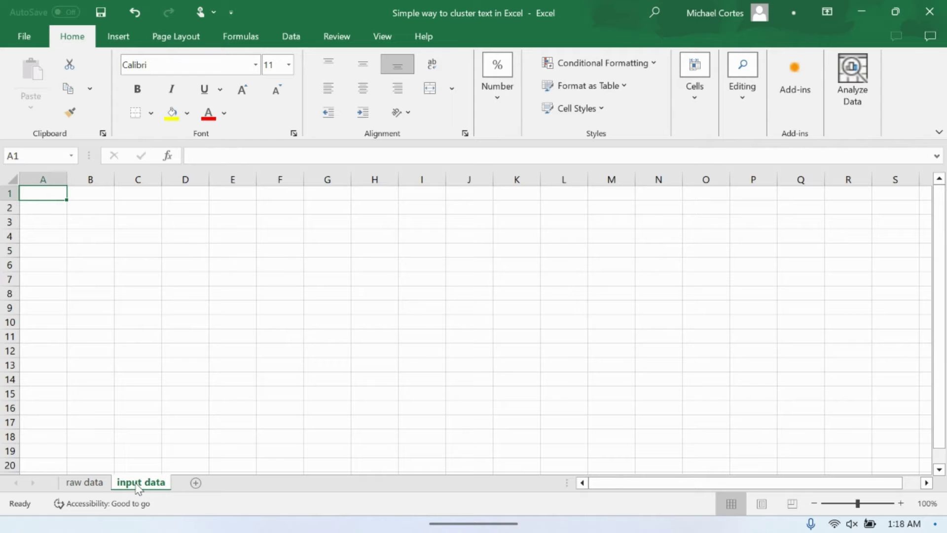
# - On the raw data sheet, add a 'row number' header in B1 with 1 and 2 below it
pyautogui.click(97, 485)
pyautogui.click(66, 409)
pyautogui.hotkey('ctrl', 'Up')
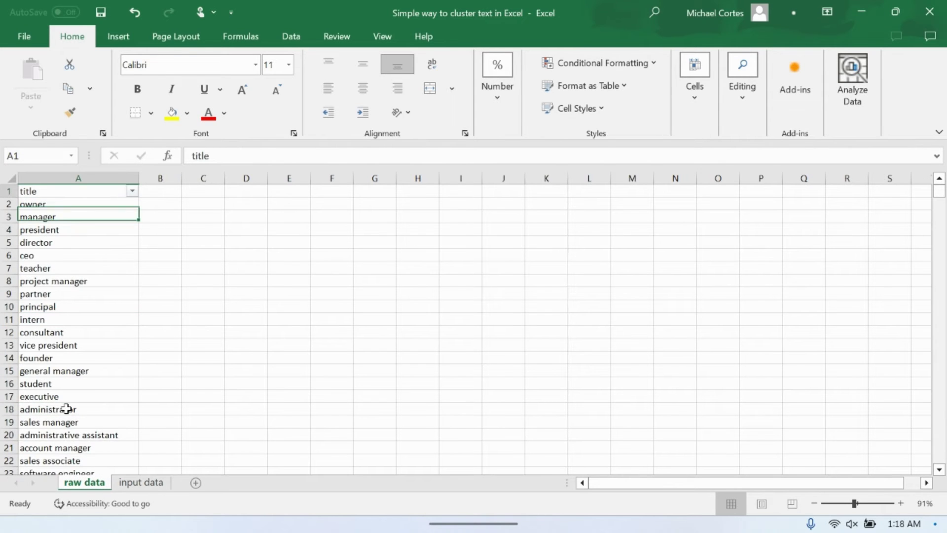
pyautogui.hotkey('shift', 'Down')
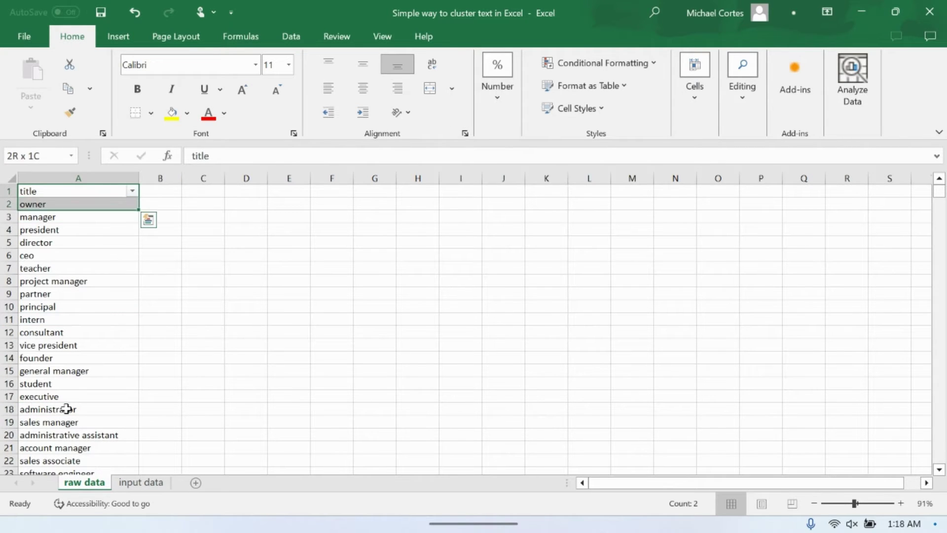
pyautogui.press('Right')
pyautogui.write('row number')
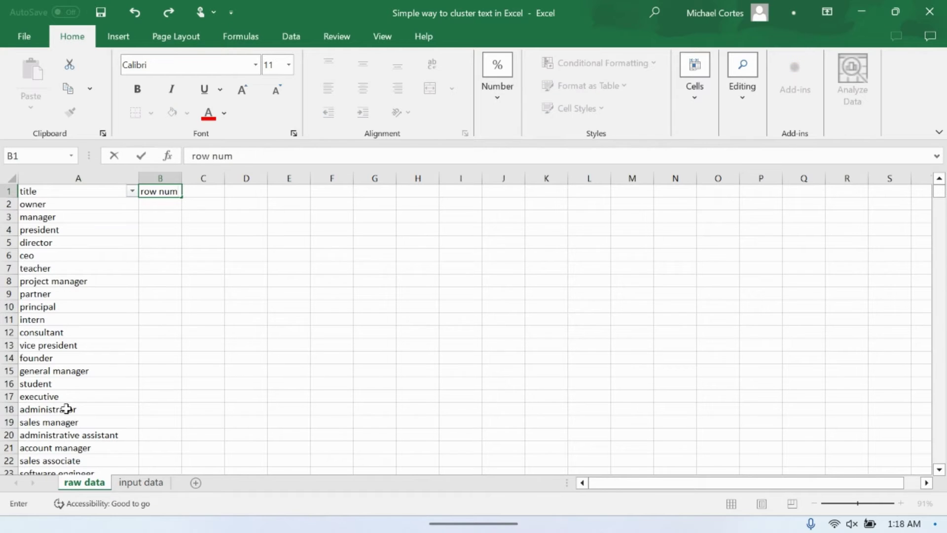
pyautogui.press('Return')
pyautogui.write('1')
pyautogui.press('Return')
pyautogui.write('2')
pyautogui.press('Return')
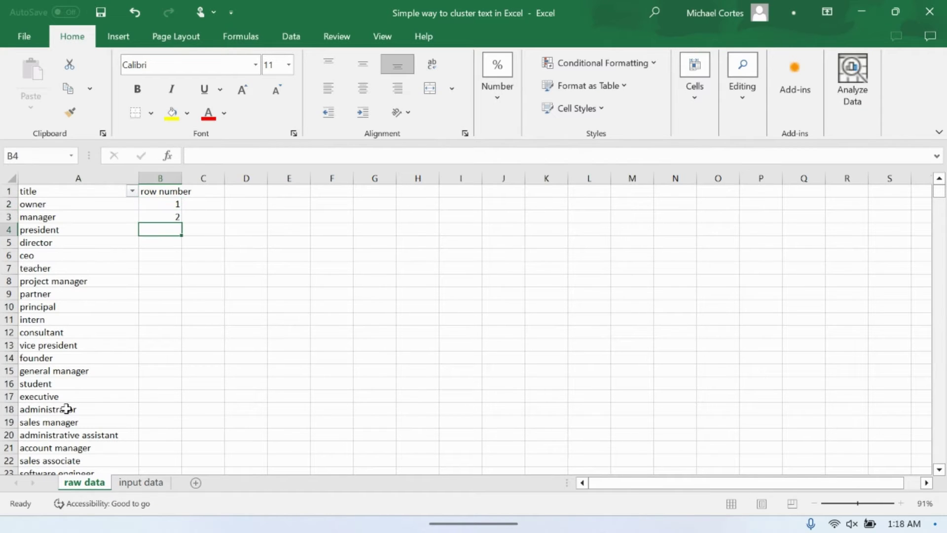
pyautogui.press('Up')
pyautogui.press('Up')
# - Fill the row numbers down to 5000, verify the end, and reapply filters on both headers
pyautogui.hotkey('shift', 'Down')
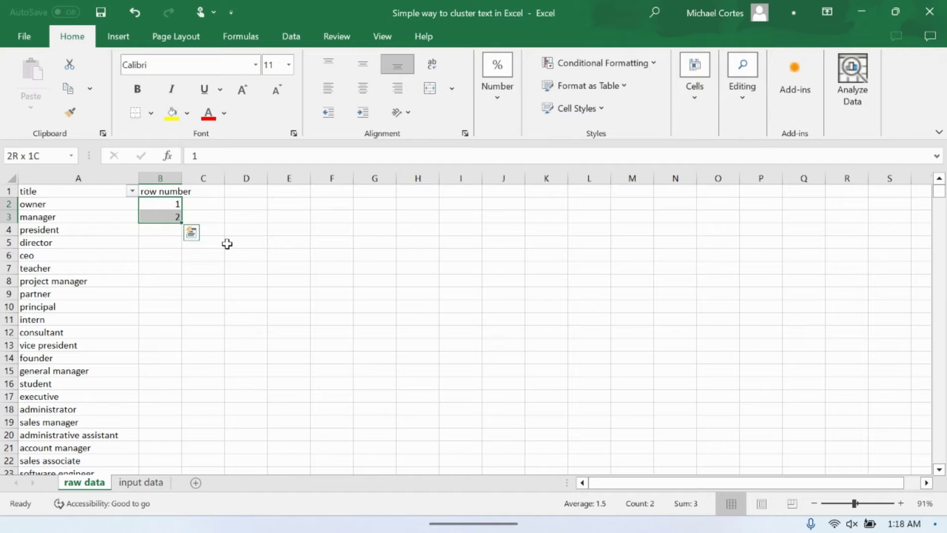
pyautogui.doubleClick(181, 223)
pyautogui.click(180, 225)
pyautogui.hotkey('ctrl', 'Down')
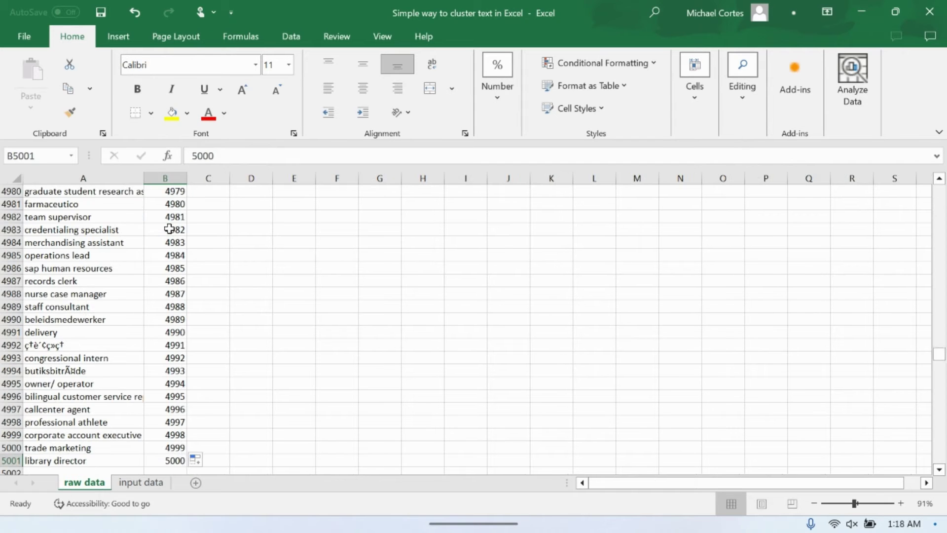
pyautogui.press('Up')
pyautogui.press('Up')
pyautogui.press('Up')
pyautogui.press('Up')
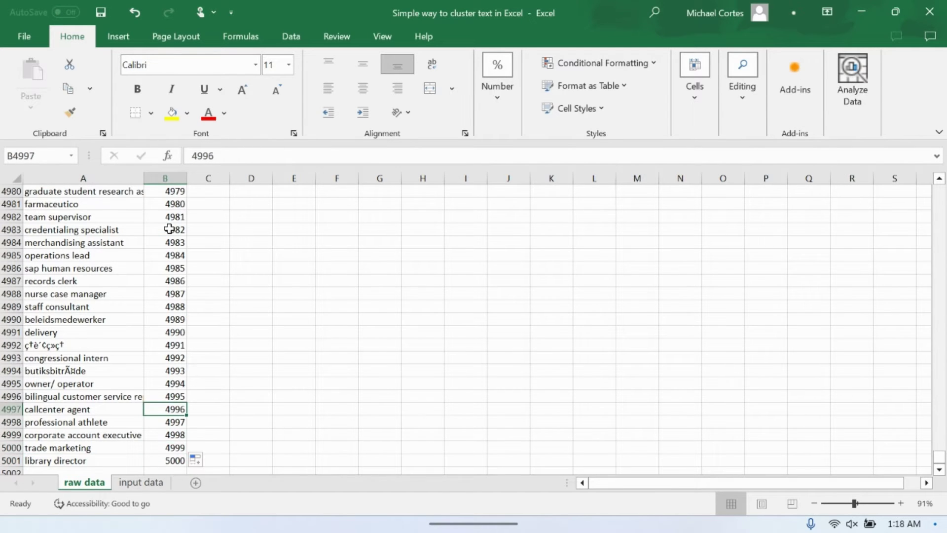
pyautogui.hotkey('ctrl', 'Up')
pyautogui.press('Left')
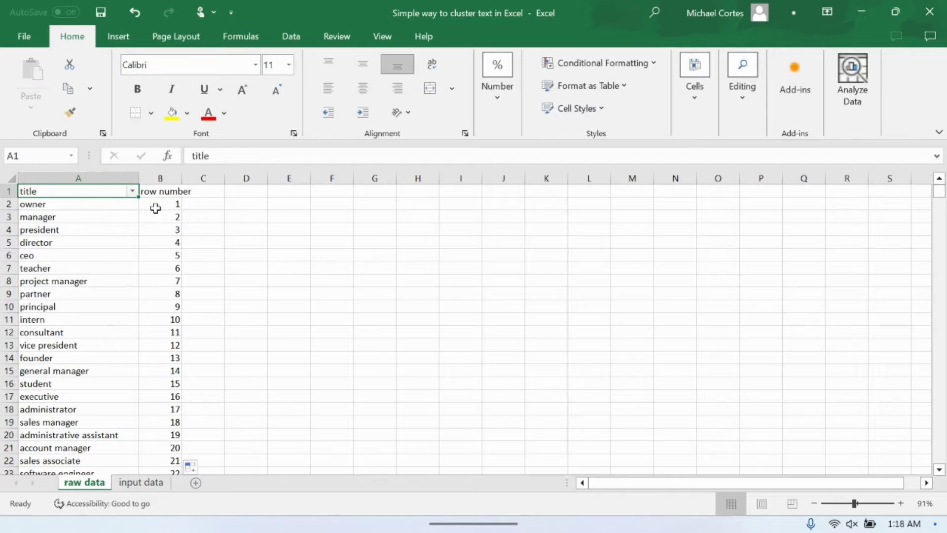
pyautogui.hotkey('shift', 'Right')
pyautogui.hotkey('ctrl', 'shift', 'l')
pyautogui.hotkey('ctrl', 'shift', 'l')
# - Widen column B and filter row number to values less than or equal to 2000
pyautogui.click(169, 217)
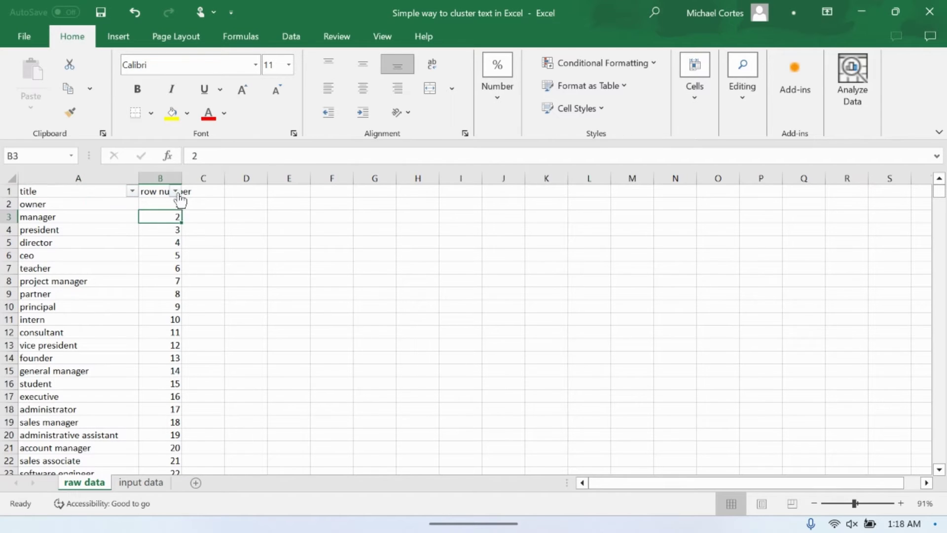
pyautogui.moveTo(181, 179); pyautogui.dragTo(203, 180)
pyautogui.click(199, 190)
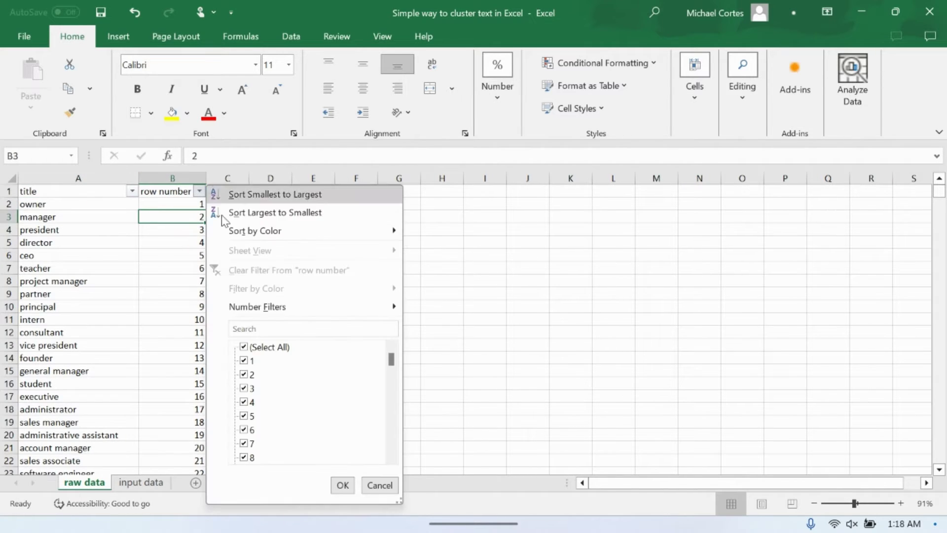
pyautogui.moveTo(275, 306)
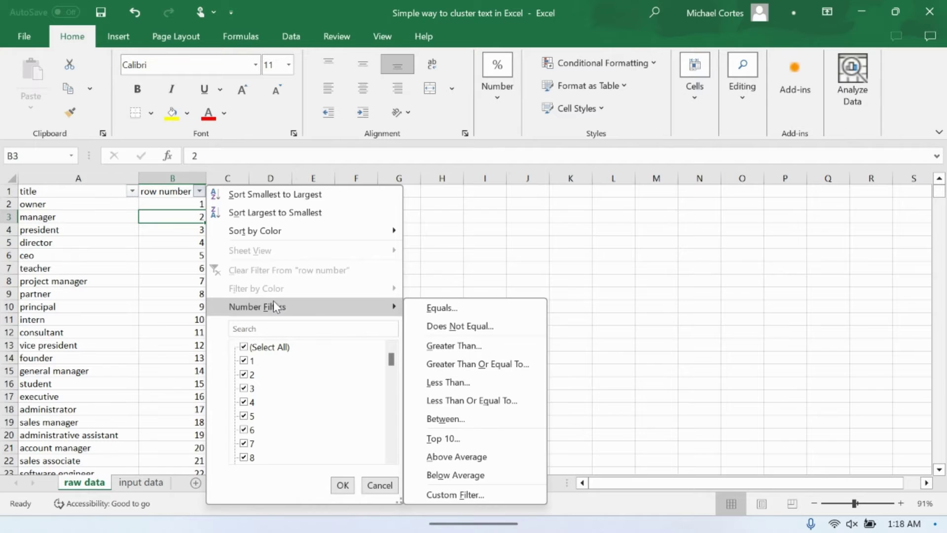
pyautogui.click(454, 400)
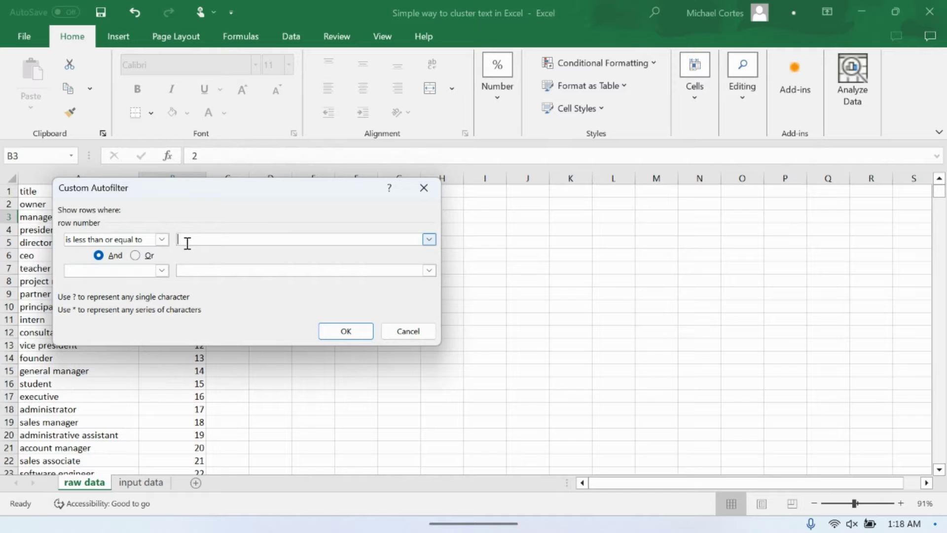
pyautogui.write('2000')
pyautogui.click(334, 330)
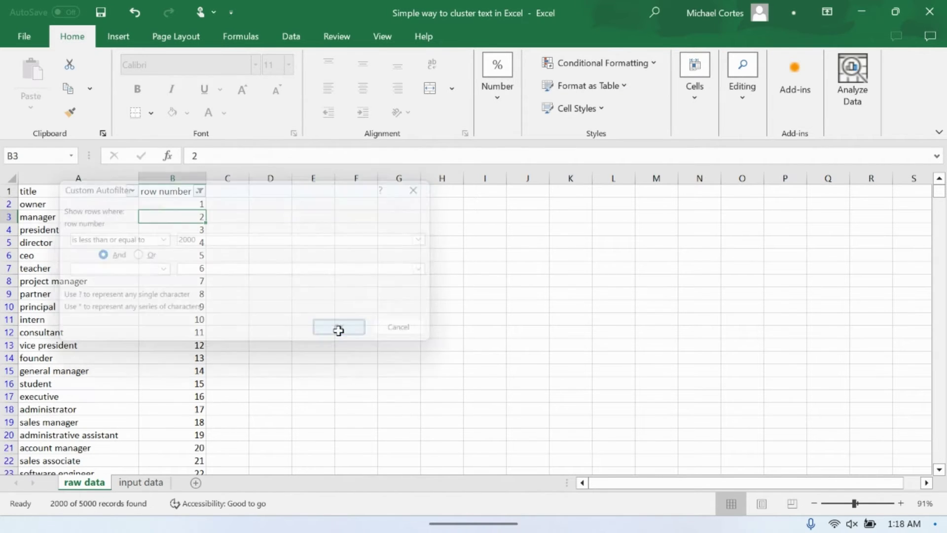
pyautogui.click(48, 203)
# - Copy the visible titles A1:A2001 and paste them as values on the input data sheet
pyautogui.press('Up')
pyautogui.hotkey('ctrl', 'shift', 'Down')
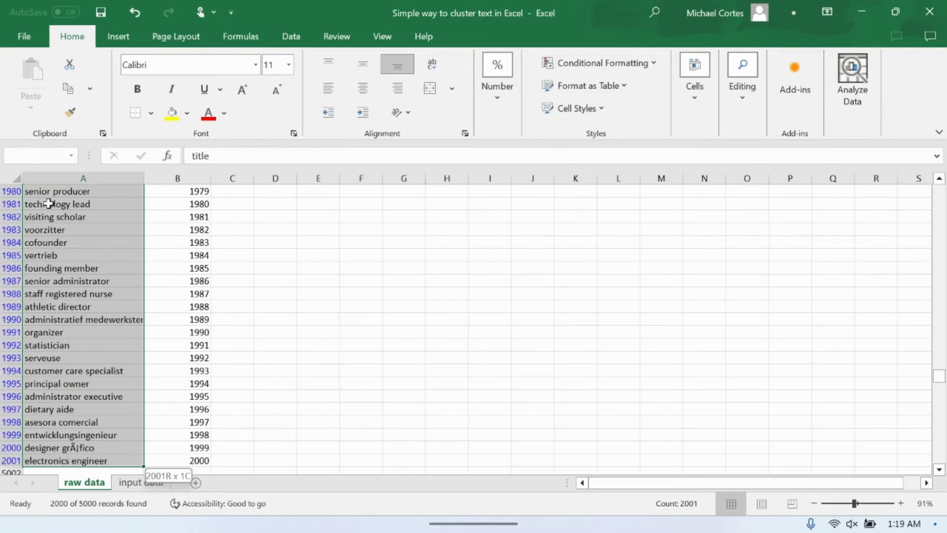
pyautogui.hotkey('ctrl', 'c')
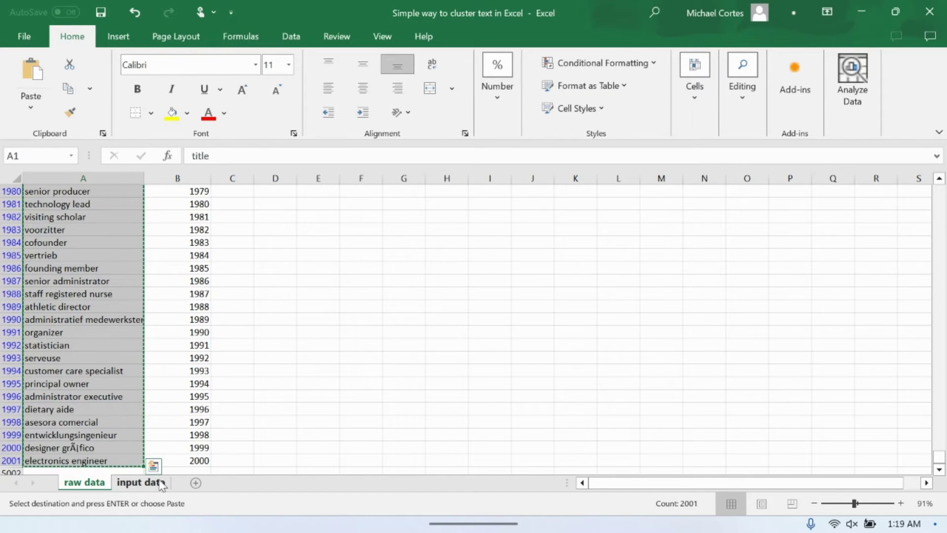
pyautogui.click(141, 482)
pyautogui.hotkey('ctrl', 'alt', 'v')
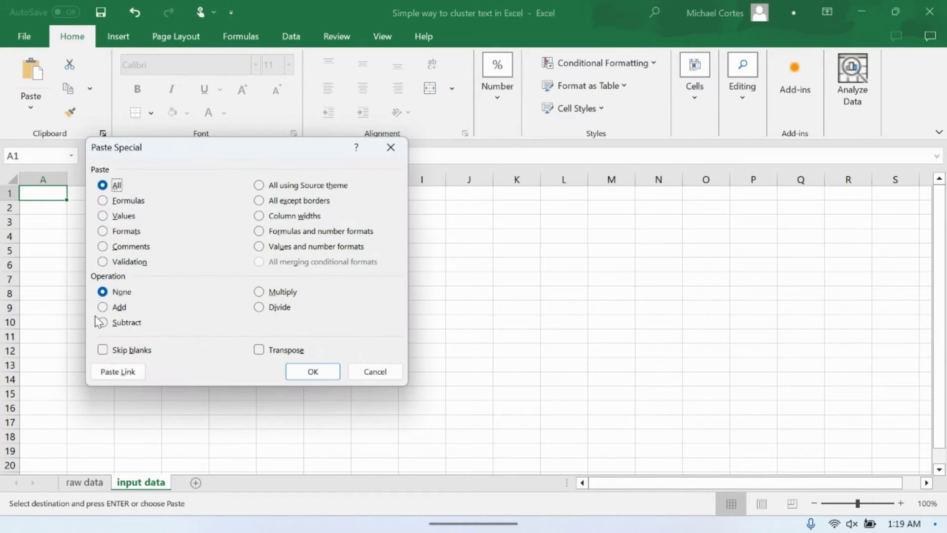
pyautogui.press('v')
pyautogui.press('Return')
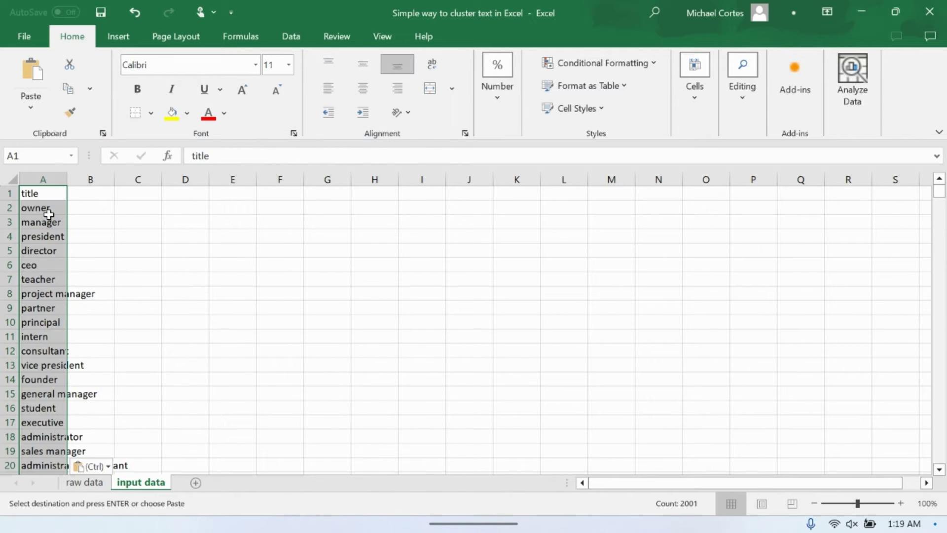
# - Convert the pasted titles into a table with headers named job_titles and autofit column A
pyautogui.hotkey('ctrl', 't')
pyautogui.click(177, 276)
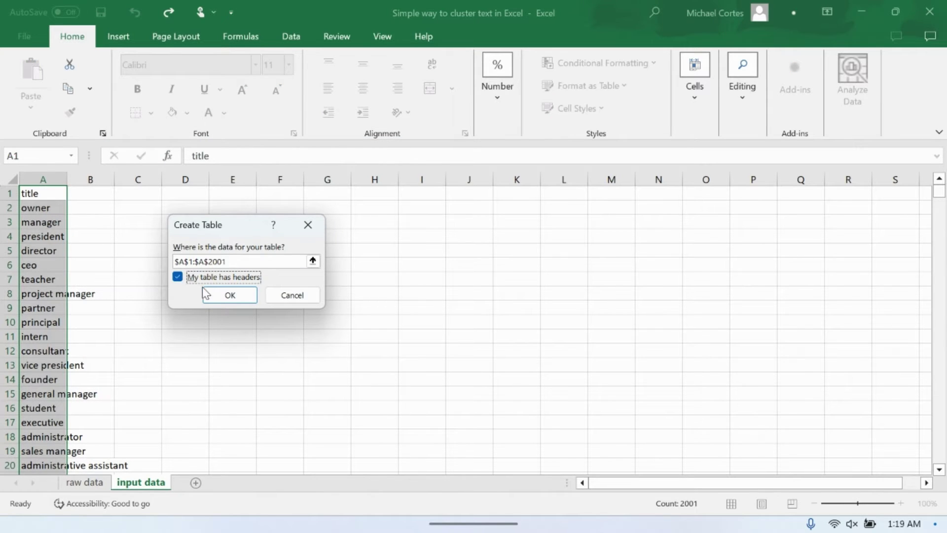
pyautogui.click(206, 295)
pyautogui.click(43, 236)
pyautogui.click(58, 89)
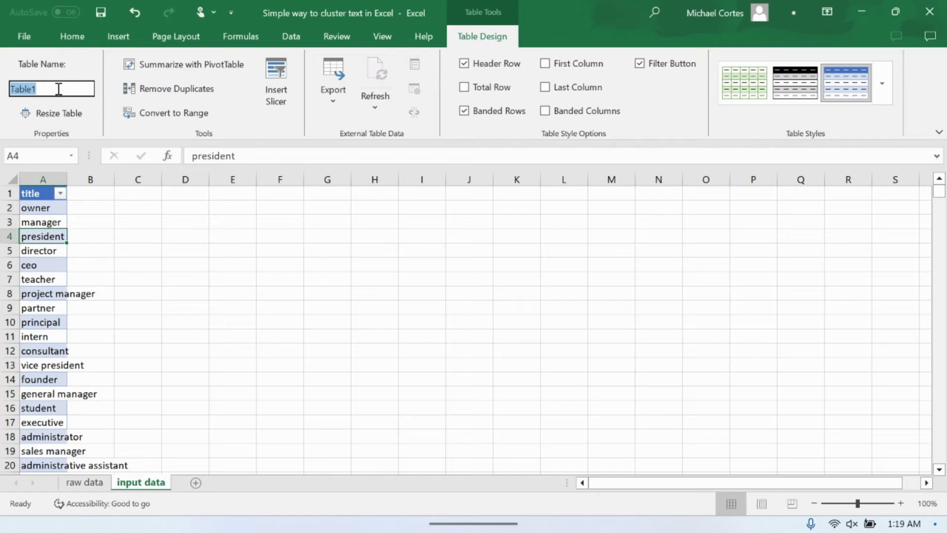
pyautogui.write('job_titles')
pyautogui.press('Return')
pyautogui.doubleClick(67, 180)
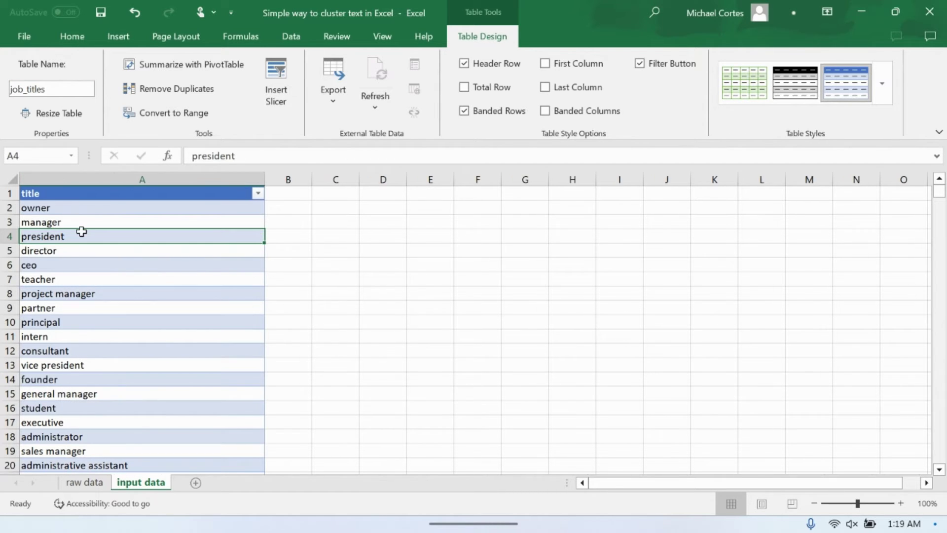
pyautogui.click(110, 209)
pyautogui.click(291, 36)
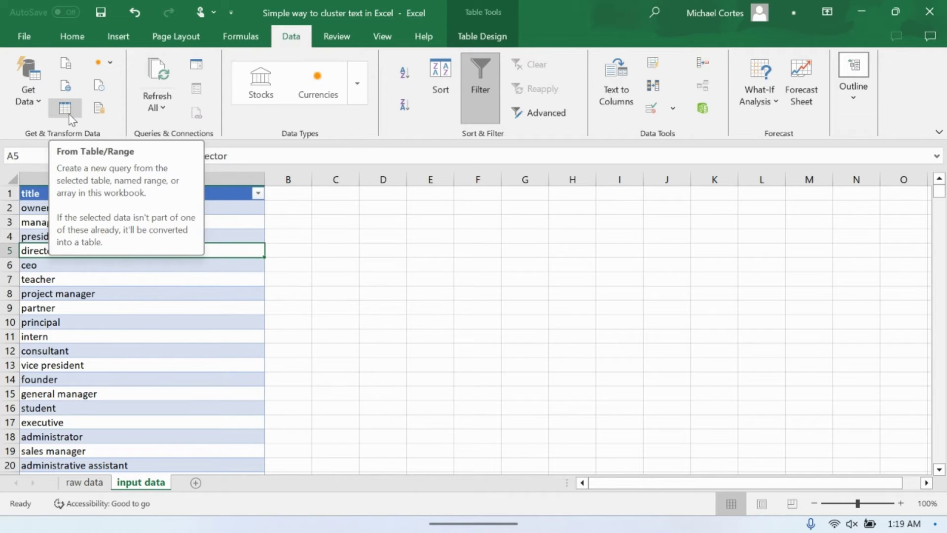
# - Create a query from the job_titles table, delete the broken old job_titles query, and select job_titles (2)
pyautogui.click(66, 110)
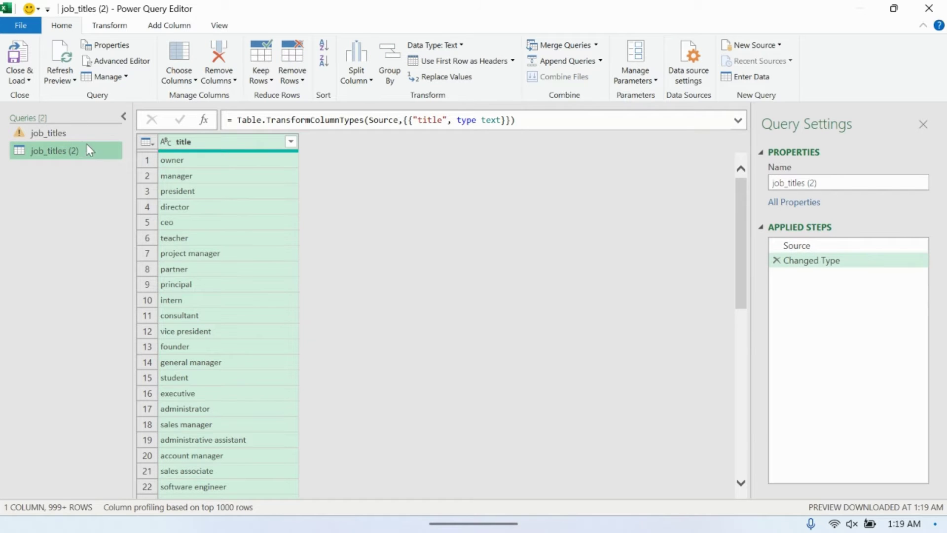
pyautogui.rightClick(58, 133)
pyautogui.click(38, 133)
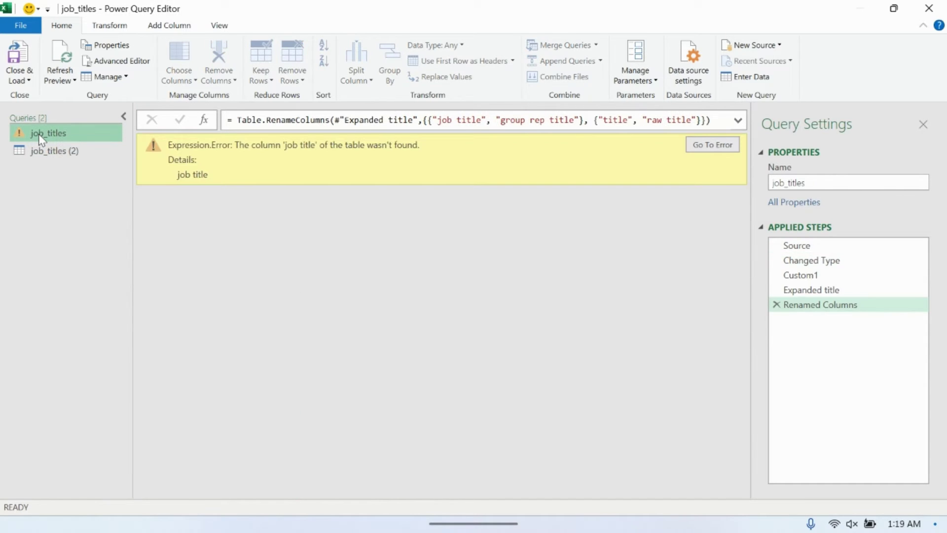
pyautogui.rightClick(39, 133)
pyautogui.click(75, 174)
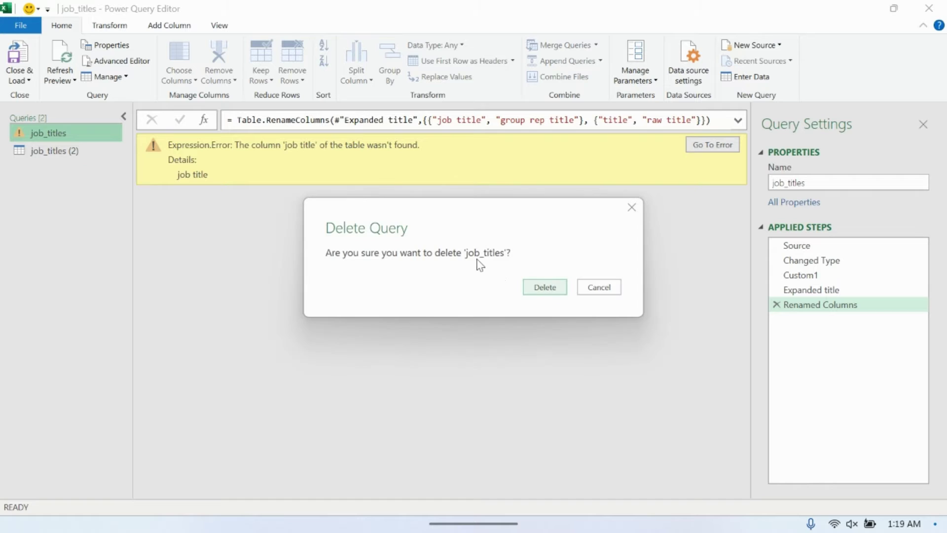
pyautogui.click(533, 285)
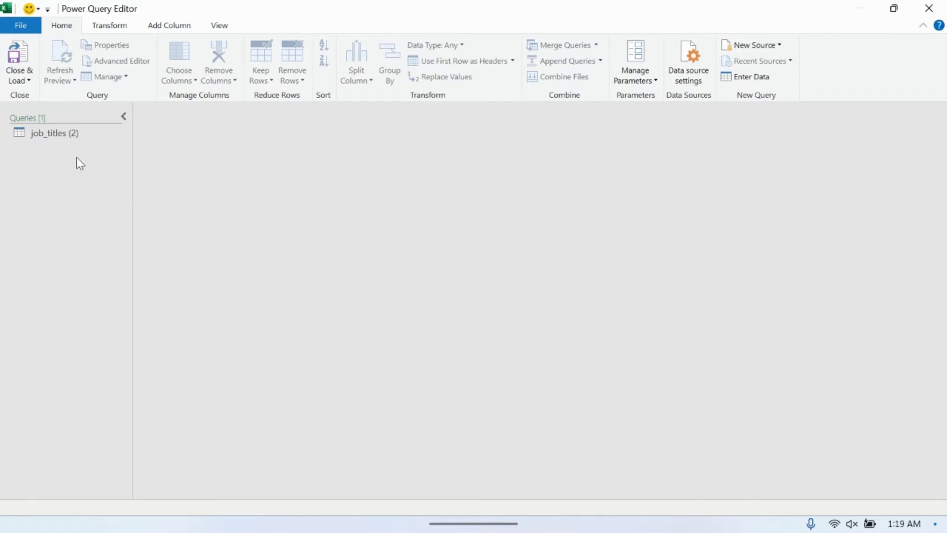
pyautogui.click(49, 134)
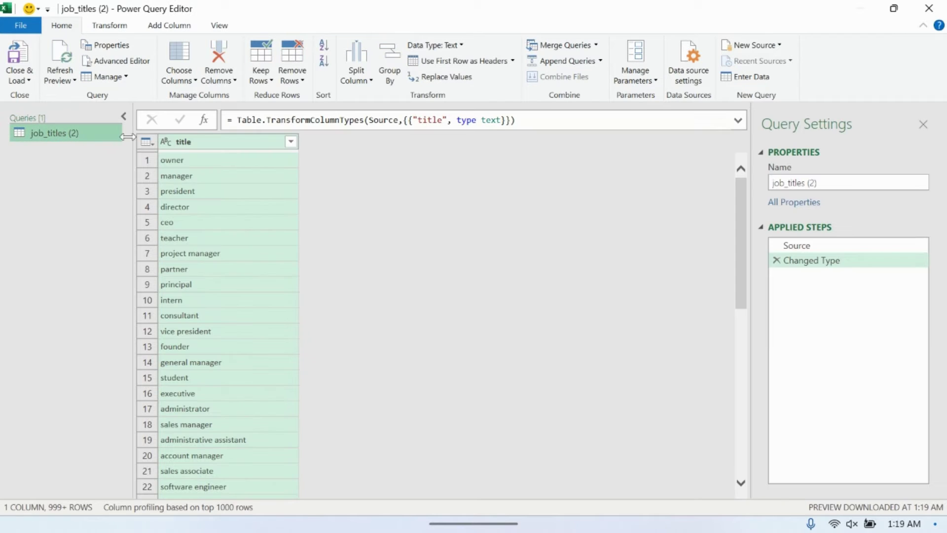
# - Rename the query from job_titles (2) to job_titles
pyautogui.click(812, 185)
pyautogui.press('BackSpace')
pyautogui.press('BackSpace')
pyautogui.press('BackSpace')
pyautogui.press('BackSpace')
pyautogui.press('Return')
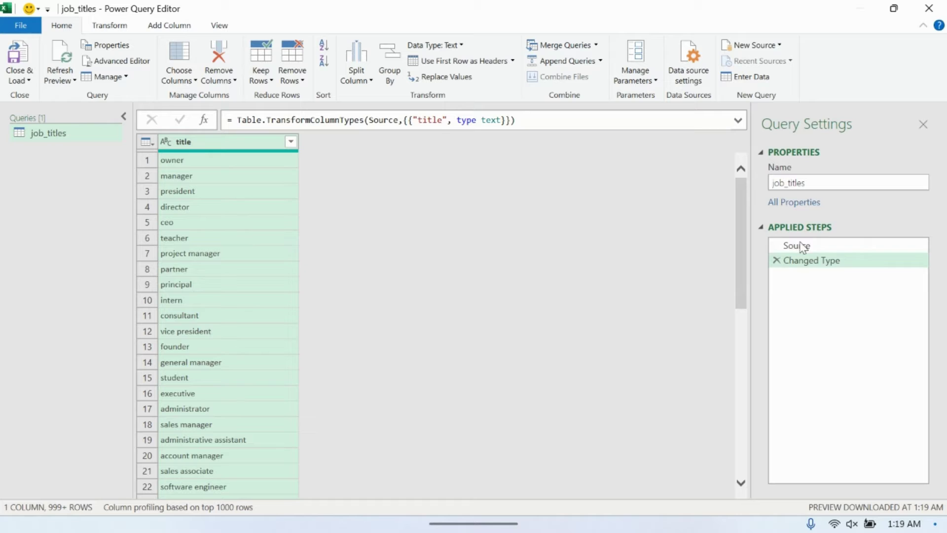
# - Insert a new step after Changed Type and name it Fuzzy matching
pyautogui.rightClick(819, 261)
pyautogui.click(864, 335)
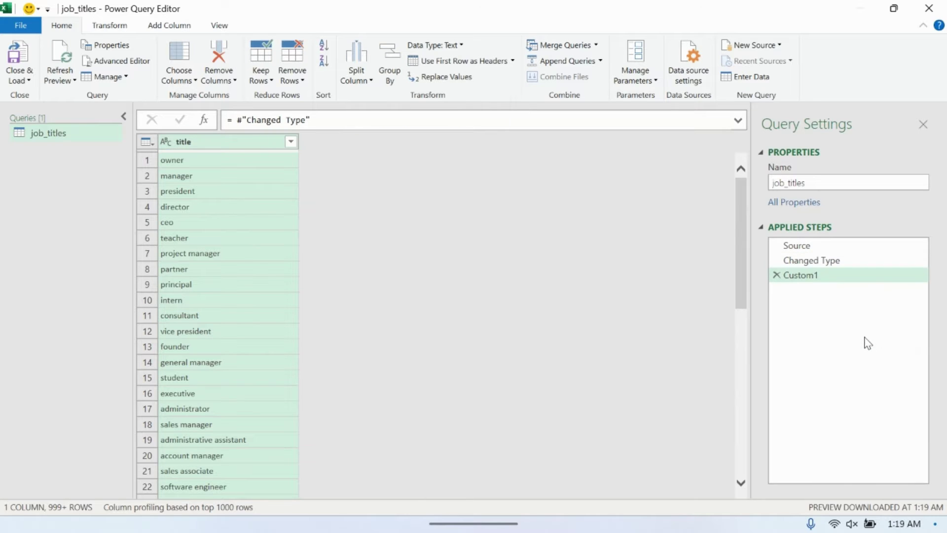
pyautogui.rightClick(810, 280)
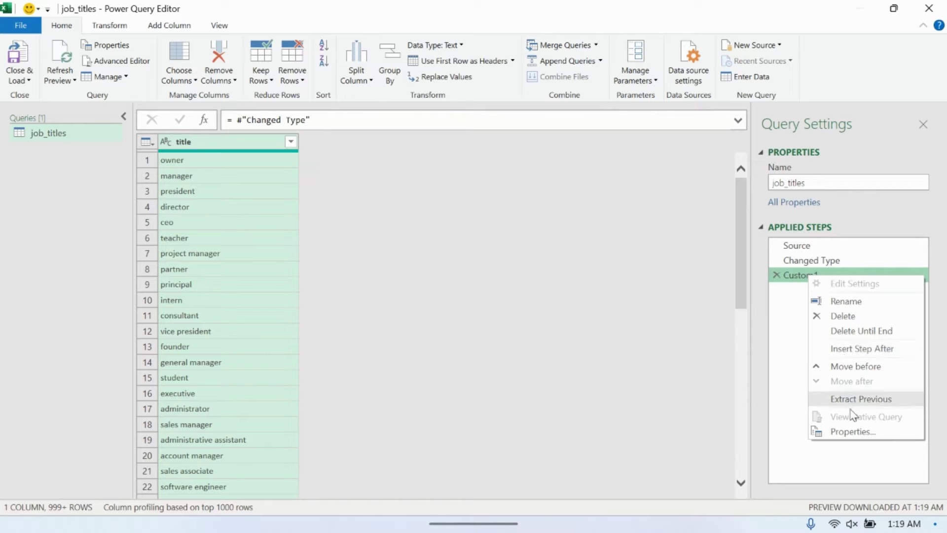
pyautogui.click(851, 432)
pyautogui.moveTo(386, 220); pyautogui.dragTo(332, 222)
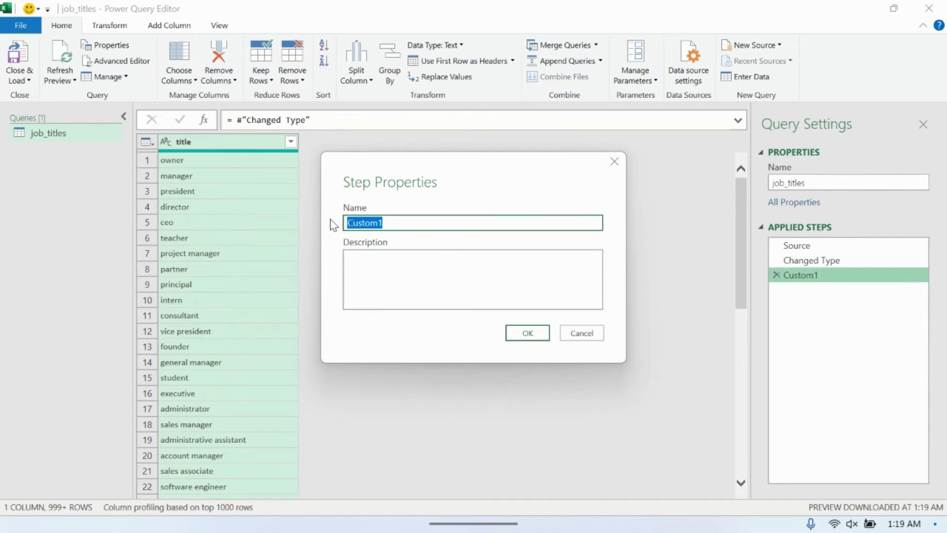
pyautogui.write('Fuzzy matchi')
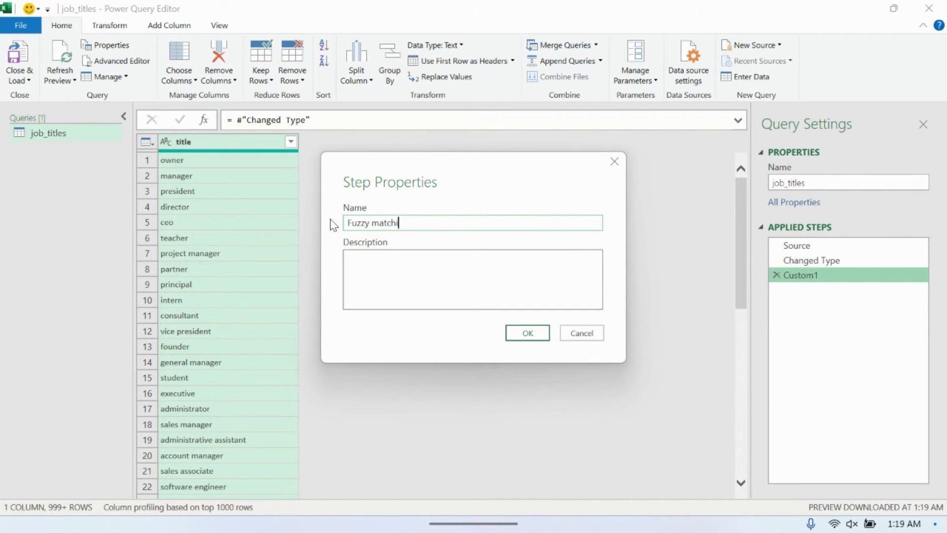
pyautogui.write('ng')
pyautogui.press('Return')
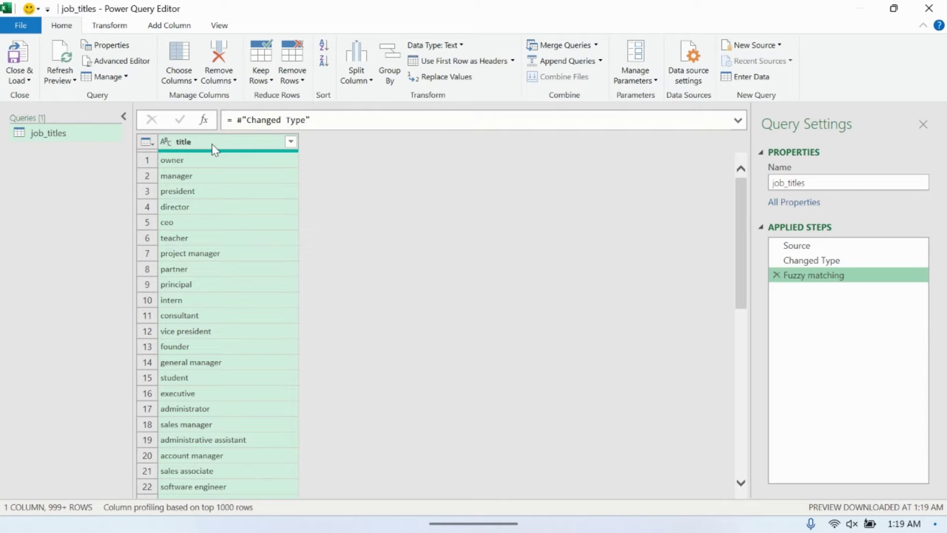
pyautogui.click(386, 74)
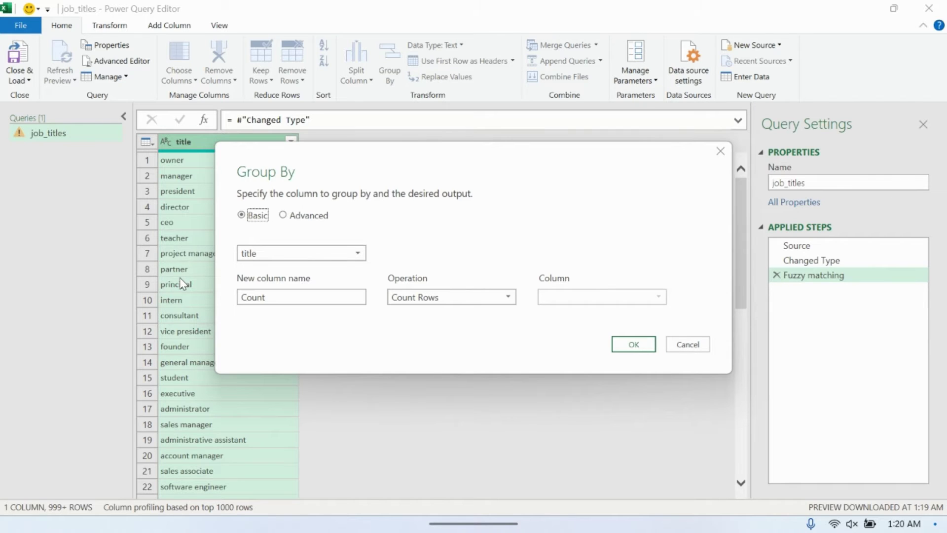
pyautogui.click(691, 343)
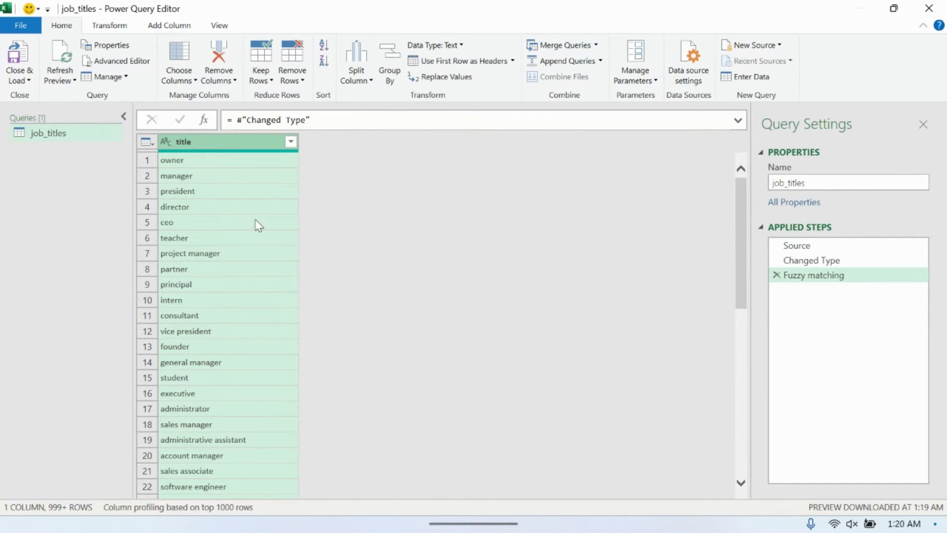
# - Open the Table.FuzzyGroup documentation and review its table parameter description
pyautogui.hotkey('alt', 'Tab')
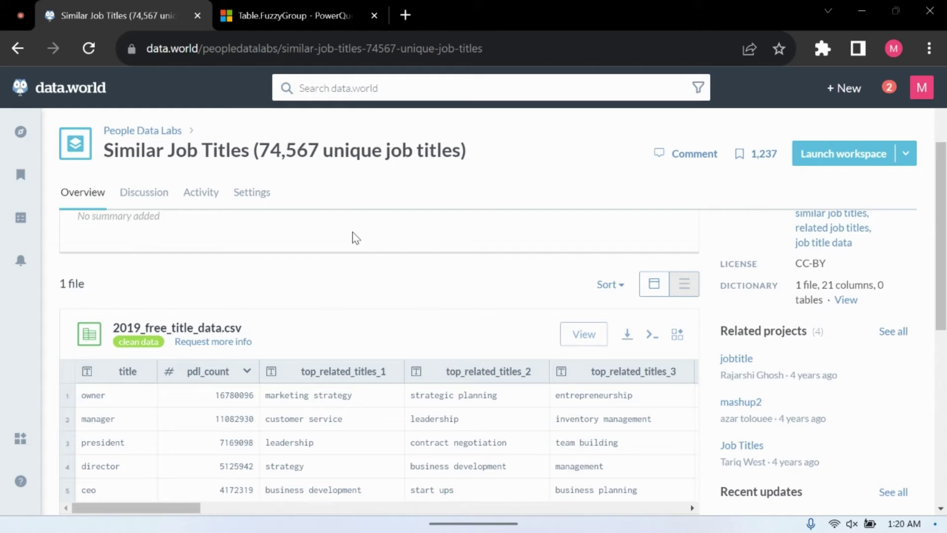
pyautogui.click(283, 17)
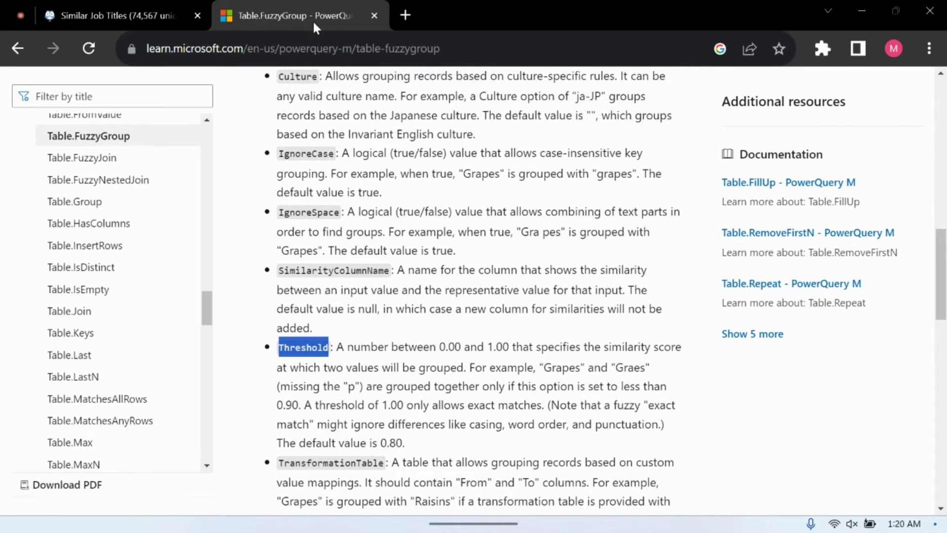
pyautogui.scroll(15, 461, 168)
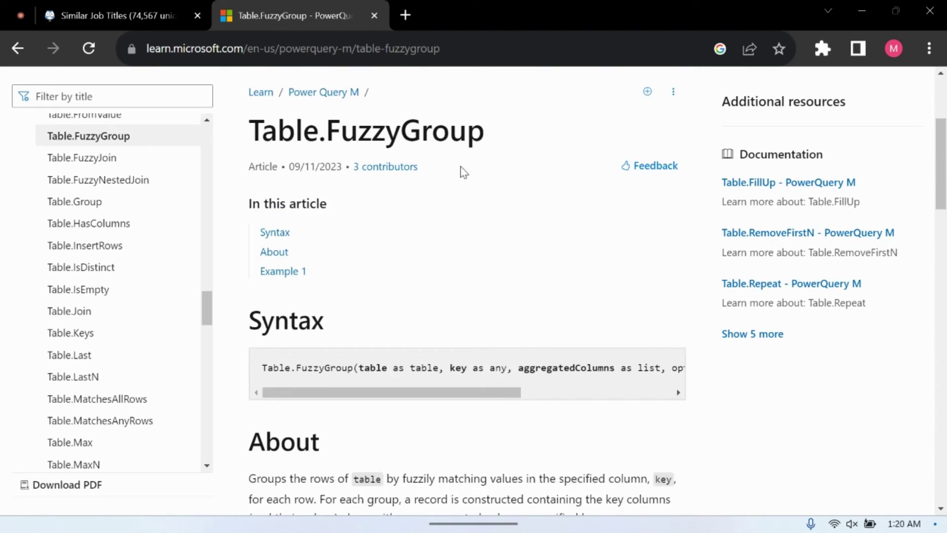
pyautogui.scroll(-7, 463, 172)
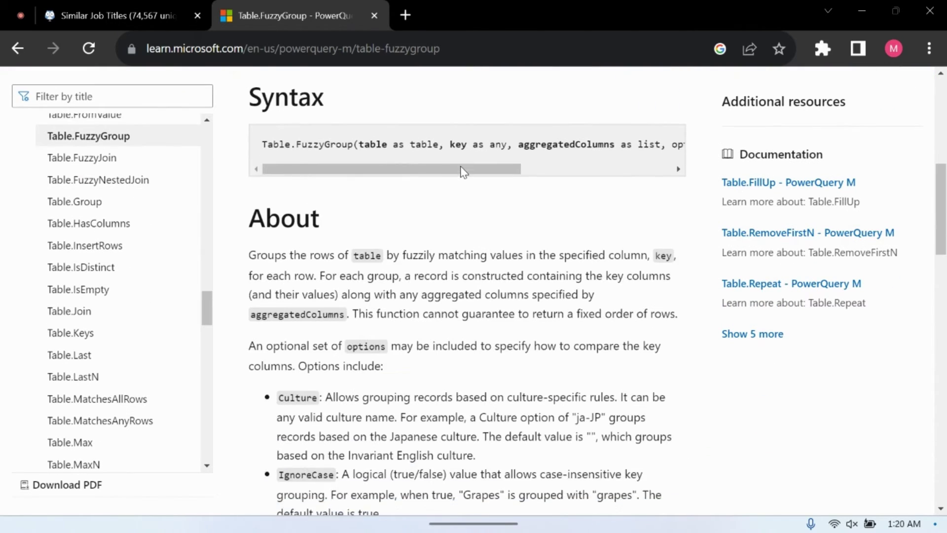
pyautogui.scroll(-1, 461, 170)
pyautogui.scroll(2, 461, 170)
pyautogui.scroll(-1, 387, 237)
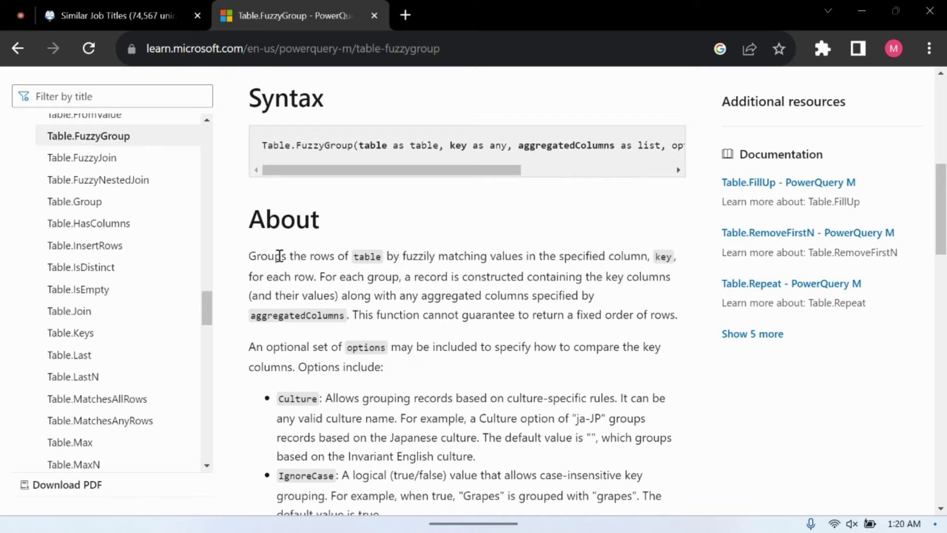
pyautogui.moveTo(352, 256); pyautogui.dragTo(651, 257)
pyautogui.click(389, 257)
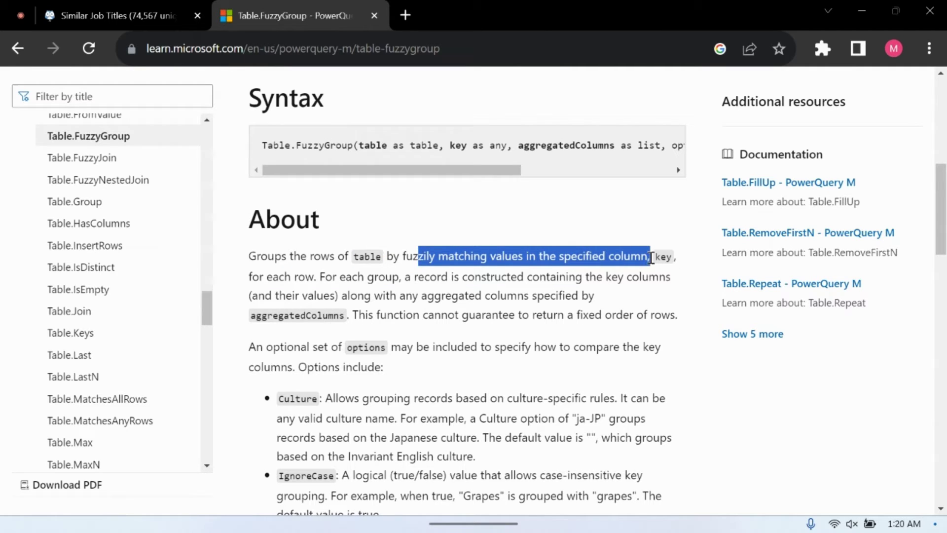
pyautogui.click(433, 288)
# - Copy the Example 1 code block and return to the Power Query Editor
pyautogui.scroll(-8, 433, 288)
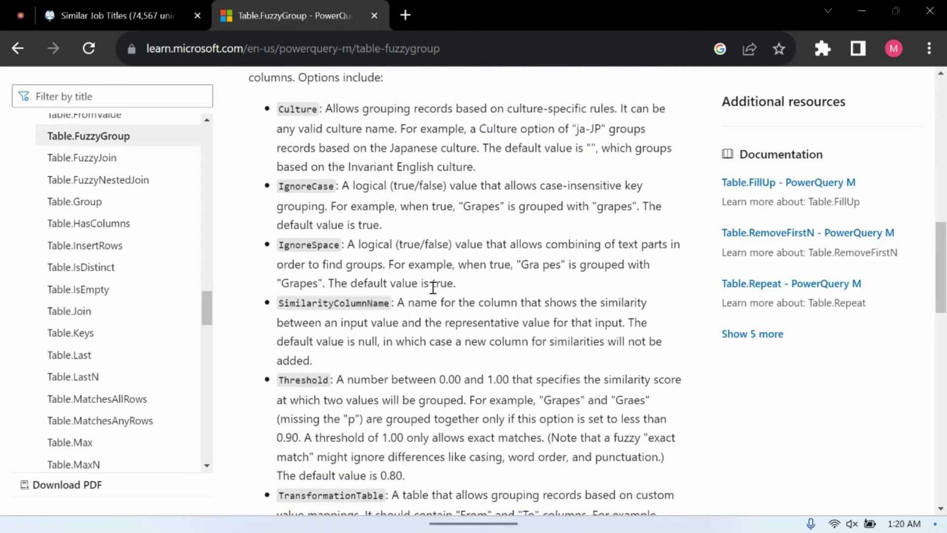
pyautogui.scroll(-7, 433, 288)
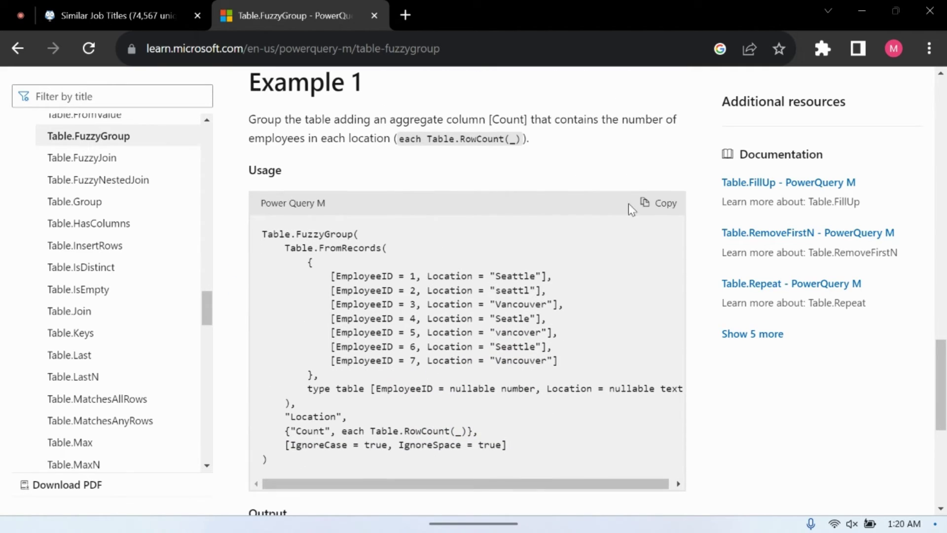
pyautogui.click(658, 203)
pyautogui.hotkey('alt', 'Tab')
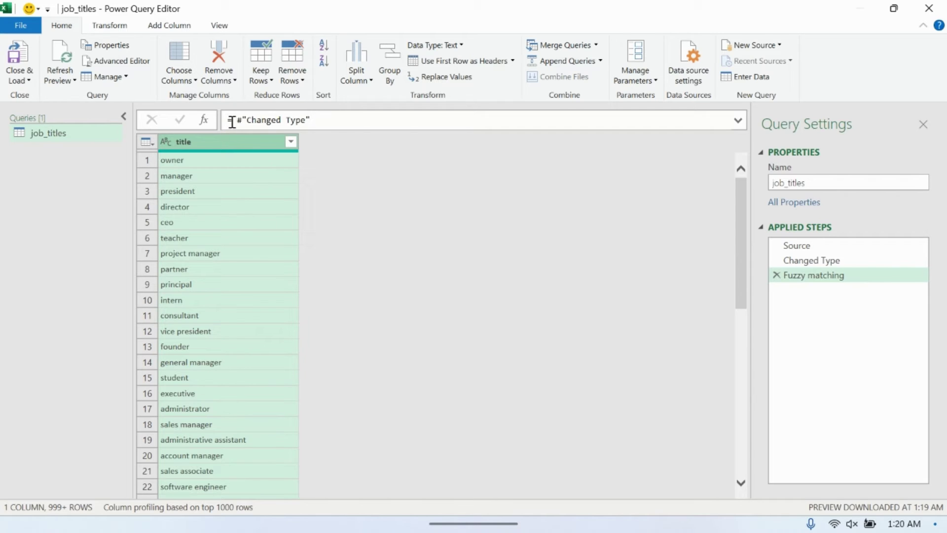
# - Paste the Table.FuzzyGroup example into the Fuzzy matching formula and remove the leading #"Changed Type"
pyautogui.click(360, 118)
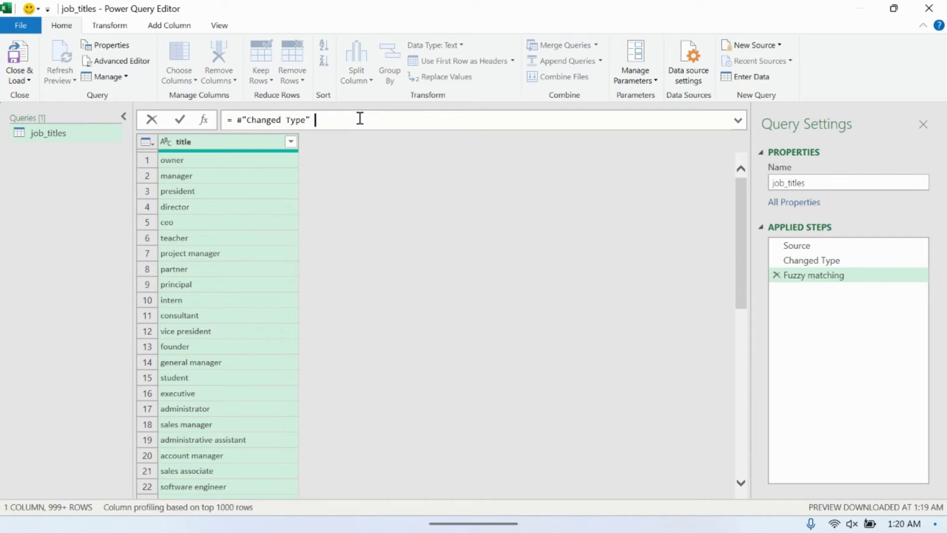
pyautogui.hotkey('ctrl', 'v')
pyautogui.click(740, 120)
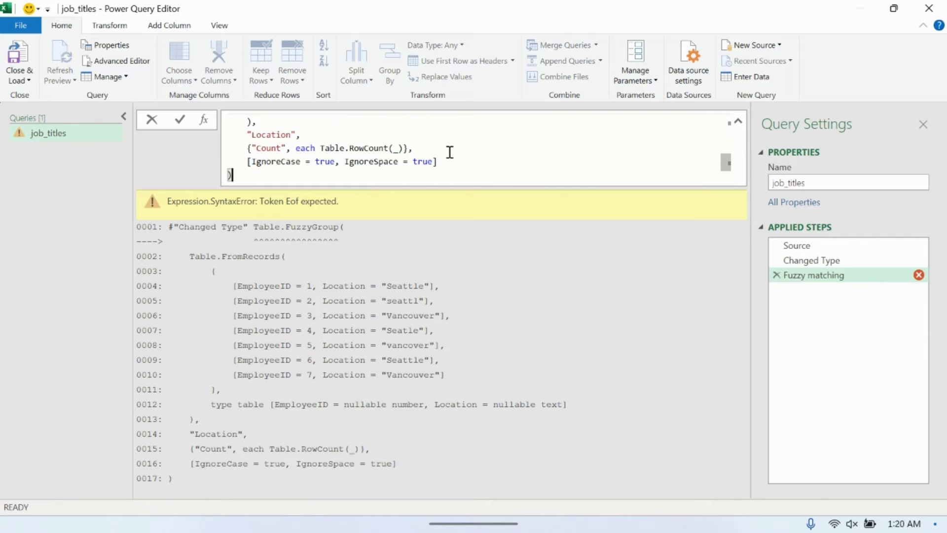
pyautogui.scroll(5, 450, 152)
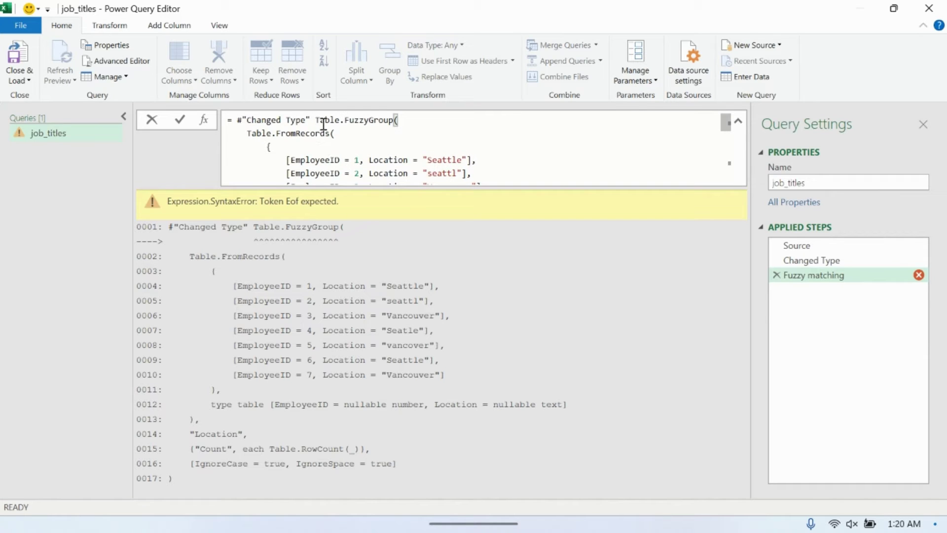
pyautogui.moveTo(316, 120); pyautogui.dragTo(401, 120)
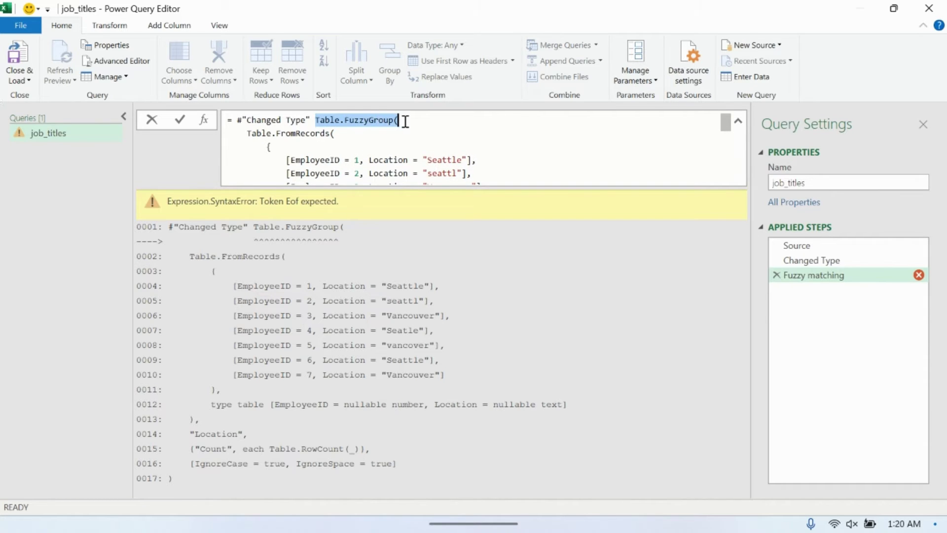
pyautogui.doubleClick(316, 120)
pyautogui.moveTo(311, 120); pyautogui.dragTo(236, 120)
pyautogui.press('Delete')
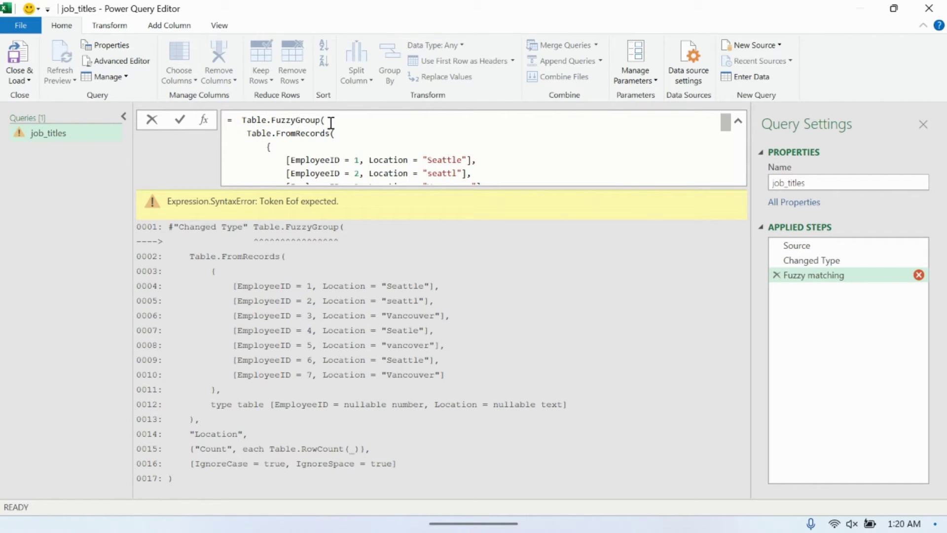
# - Replace the sample Table.FromRecords data with #"Changed Type" as the table argument
pyautogui.hotkey('shift', 'Down')
pyautogui.hotkey('shift', 'Down')
pyautogui.hotkey('shift', 'Down')
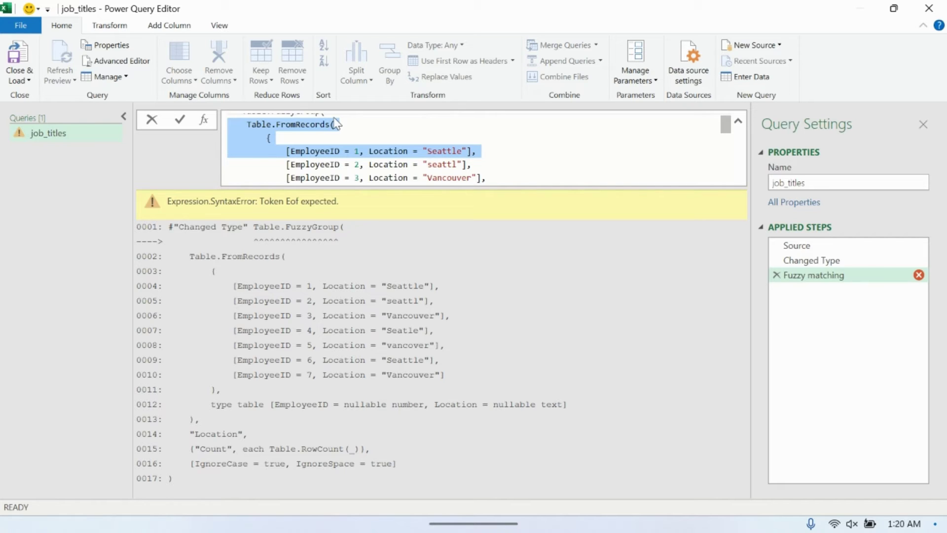
pyautogui.hotkey('shift', 'Down')
pyautogui.hotkey('shift', 'Down')
pyautogui.hotkey('shift', 'Down')
pyautogui.hotkey('shift', 'Down')
pyautogui.hotkey('shift', 'Down')
pyautogui.hotkey('shift', 'Down')
pyautogui.hotkey('shift', 'Down')
pyautogui.hotkey('shift', 'Down')
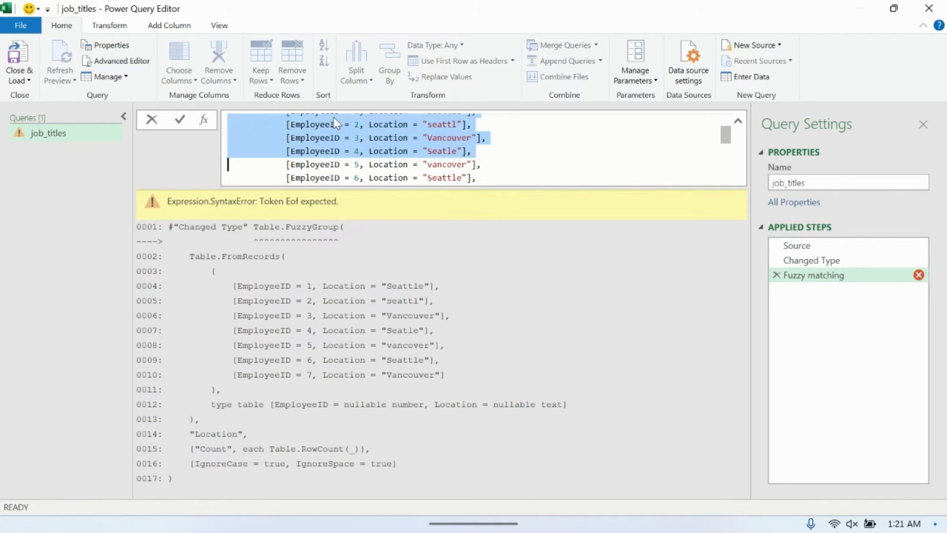
pyautogui.hotkey('shift', 'Down')
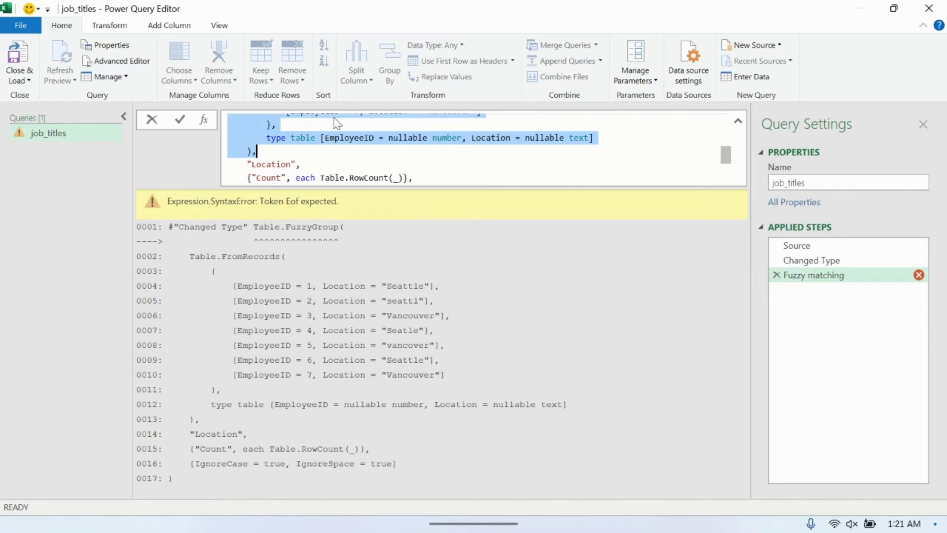
pyautogui.press('Delete')
pyautogui.scroll(1, 337, 123)
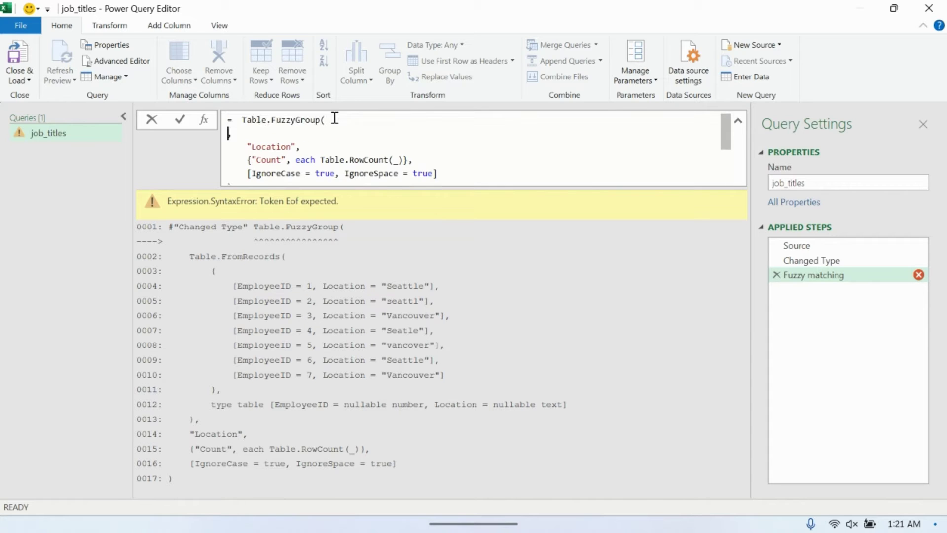
pyautogui.hotkey('ctrl', 'v')
# - Commit the Fuzzy matching formula, which errors because column 'Location' isn't found
pyautogui.press('Return')
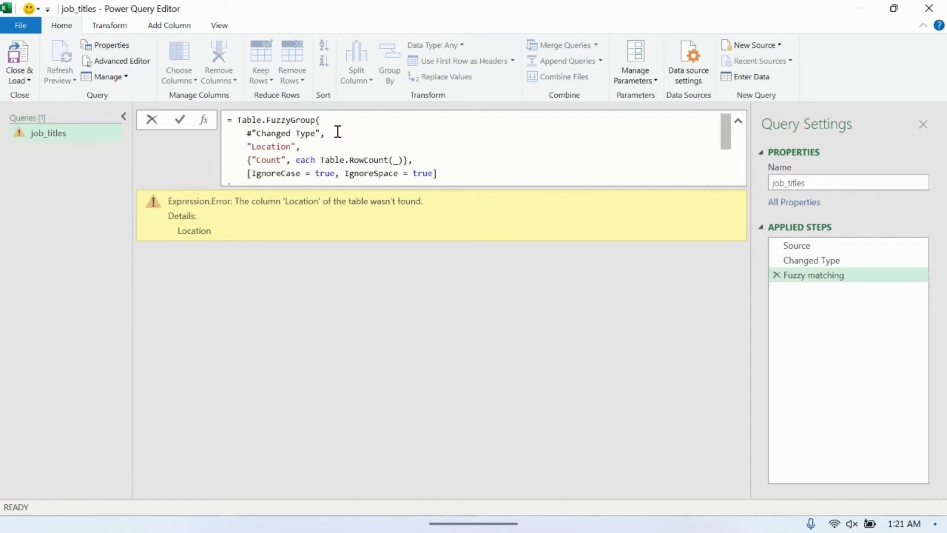
pyautogui.moveTo(336, 133); pyautogui.dragTo(245, 131)
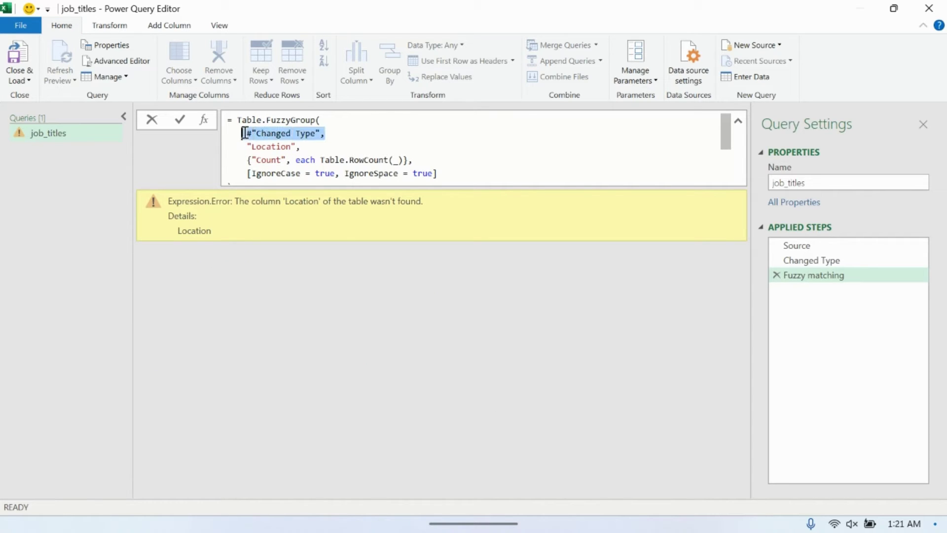
pyautogui.click(295, 138)
pyautogui.doubleClick(296, 134)
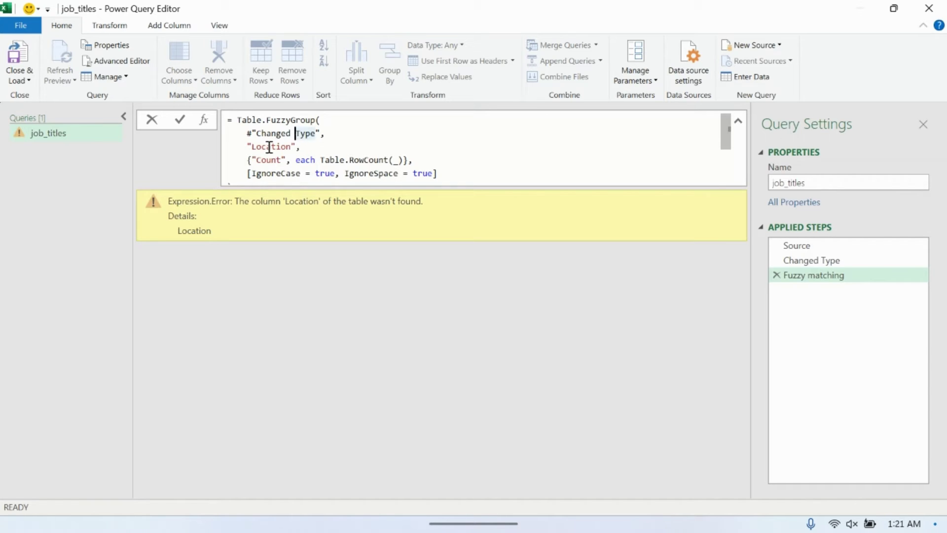
# - Check the key parameter in the Table.FuzzyGroup syntax docs, then return to Power Query
pyautogui.hotkey('alt', 'Tab')
pyautogui.scroll(3, 410, 287)
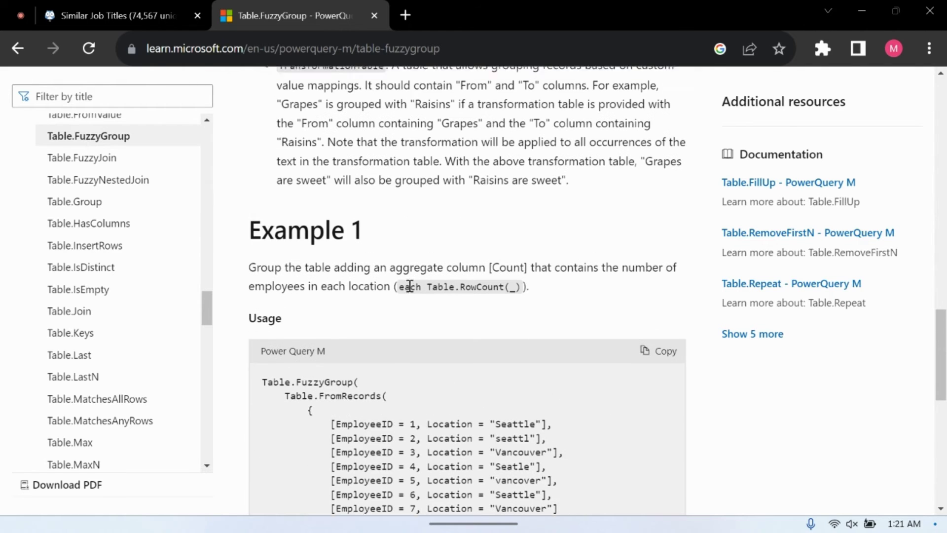
pyautogui.scroll(-5, 409, 287)
pyautogui.scroll(15, 410, 289)
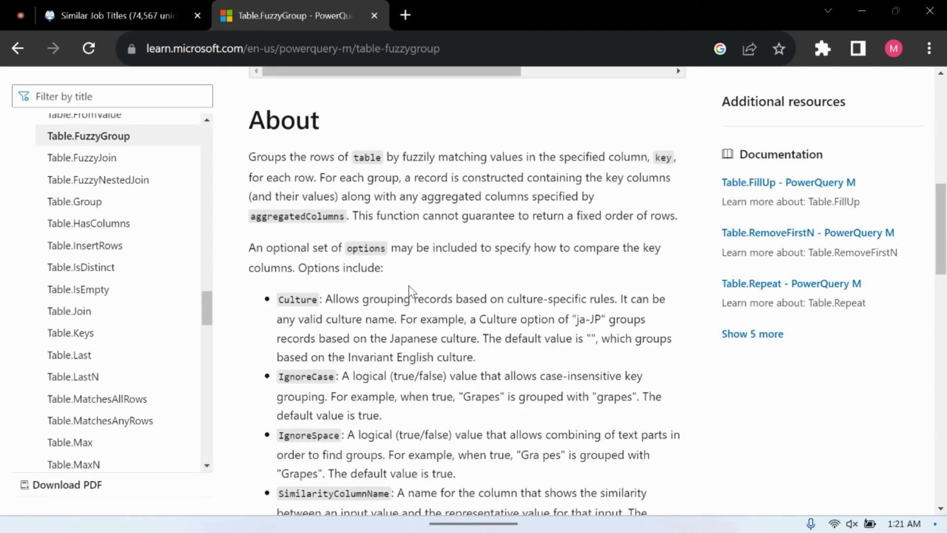
pyautogui.scroll(5, 409, 291)
pyautogui.moveTo(439, 290); pyautogui.dragTo(512, 290)
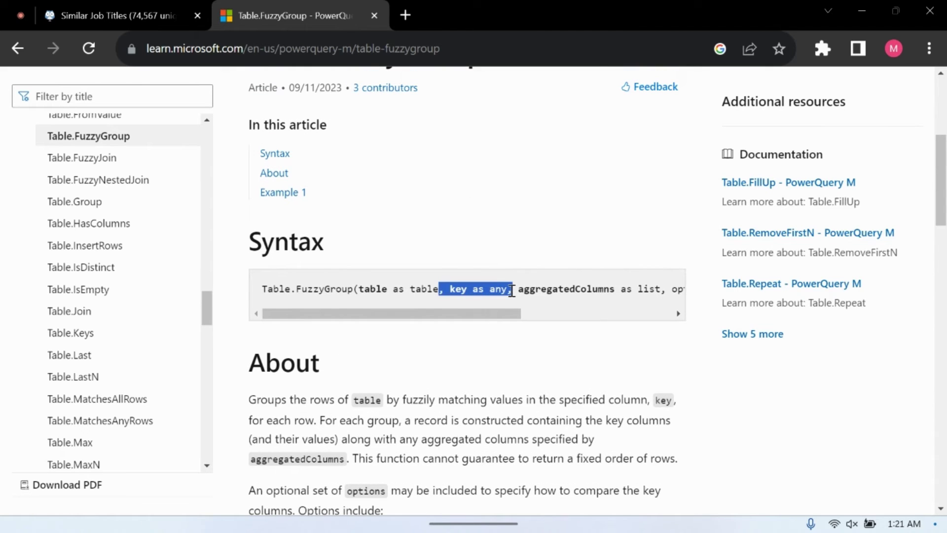
pyautogui.click(512, 290)
pyautogui.hotkey('alt', 'Tab')
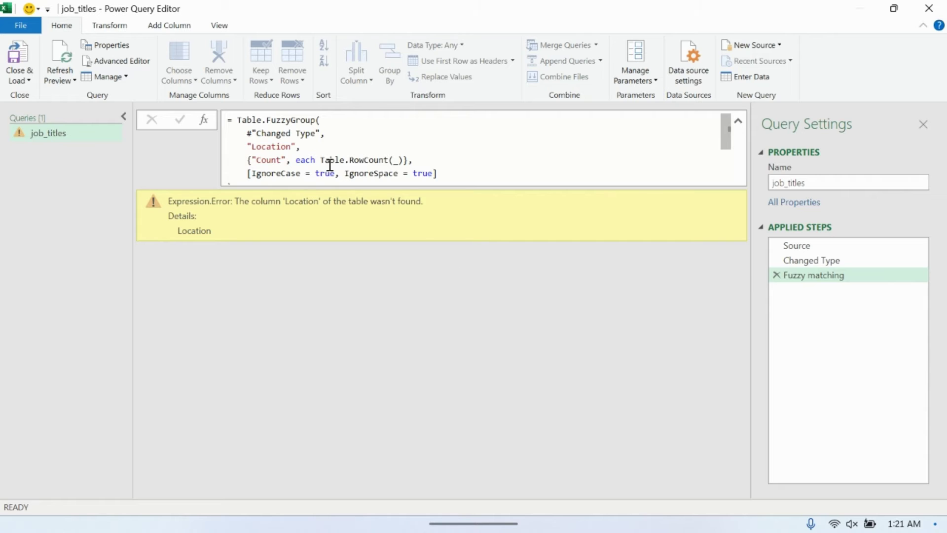
# - Replace the "Location" fuzzy grouping key with "title" and select the sample Count aggregation
pyautogui.doubleClick(274, 147)
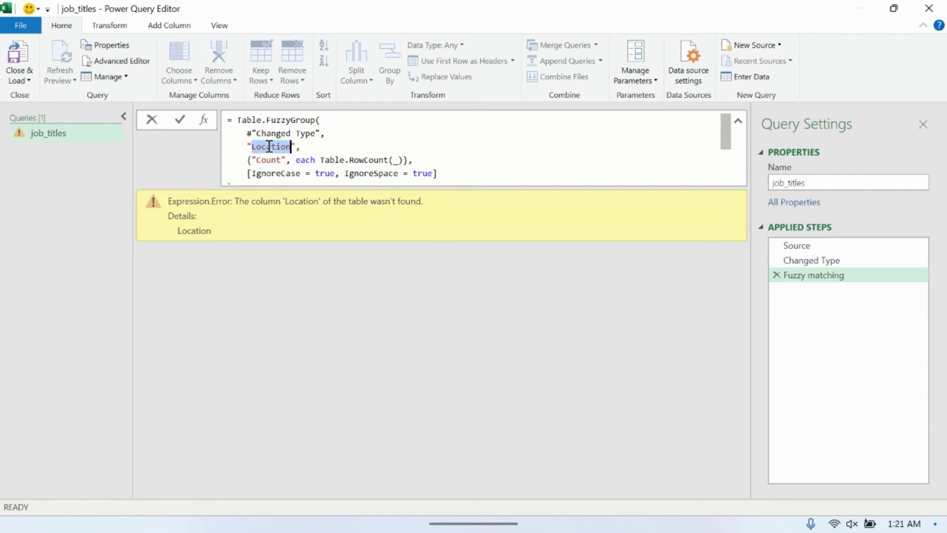
pyautogui.click(824, 260)
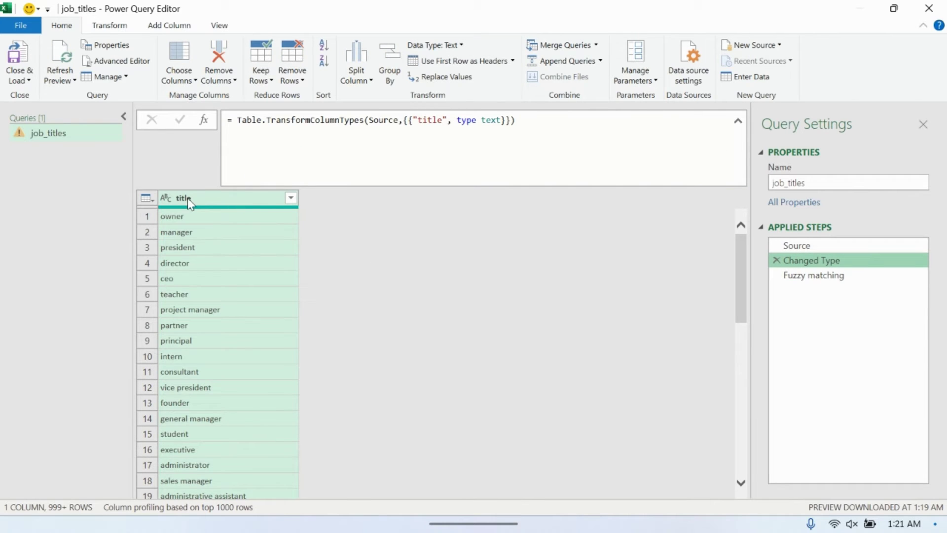
pyautogui.click(812, 275)
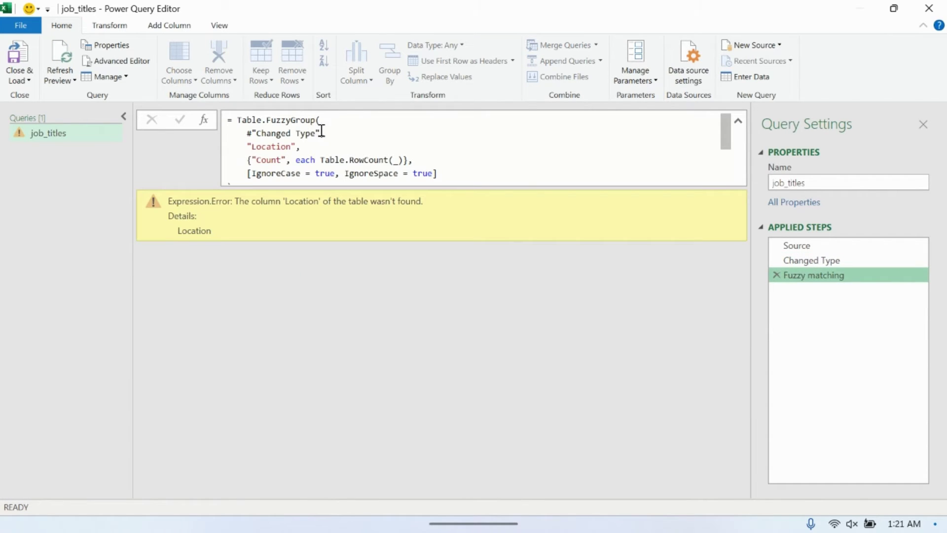
pyautogui.doubleClick(274, 147)
pyautogui.write('title')
pyautogui.click(289, 148)
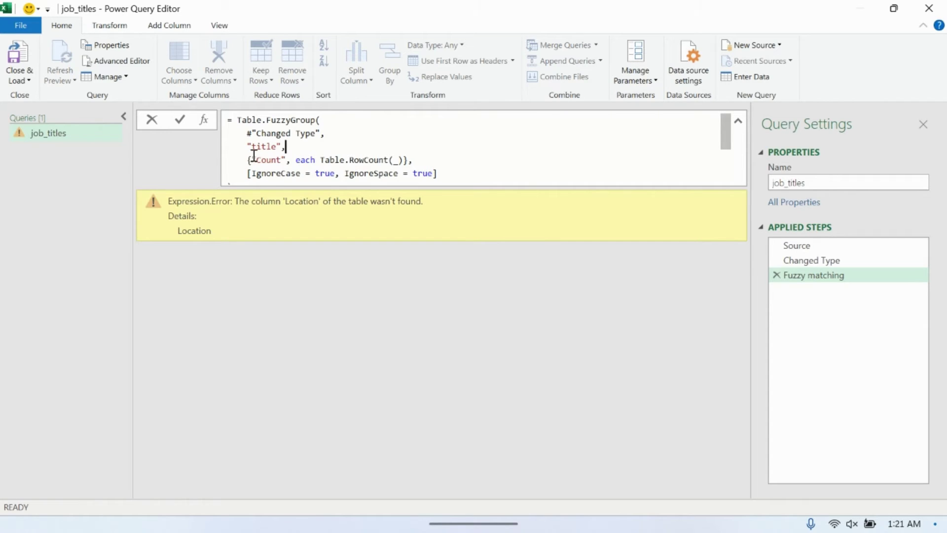
pyautogui.moveTo(248, 160); pyautogui.dragTo(406, 159)
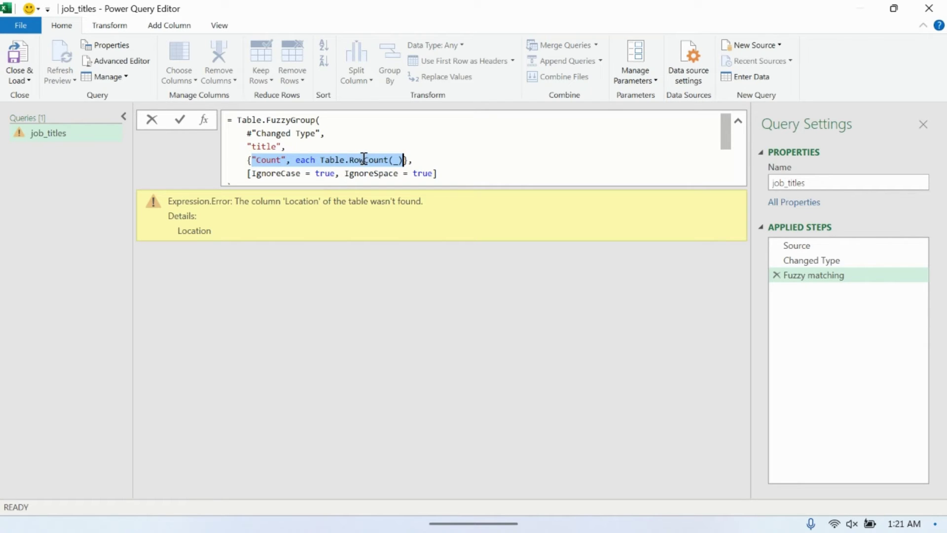
# - Replace the Count aggregation with {"title", each [title]} in the FuzzyGroup formula
pyautogui.moveTo(366, 158)
pyautogui.press('BackSpace')
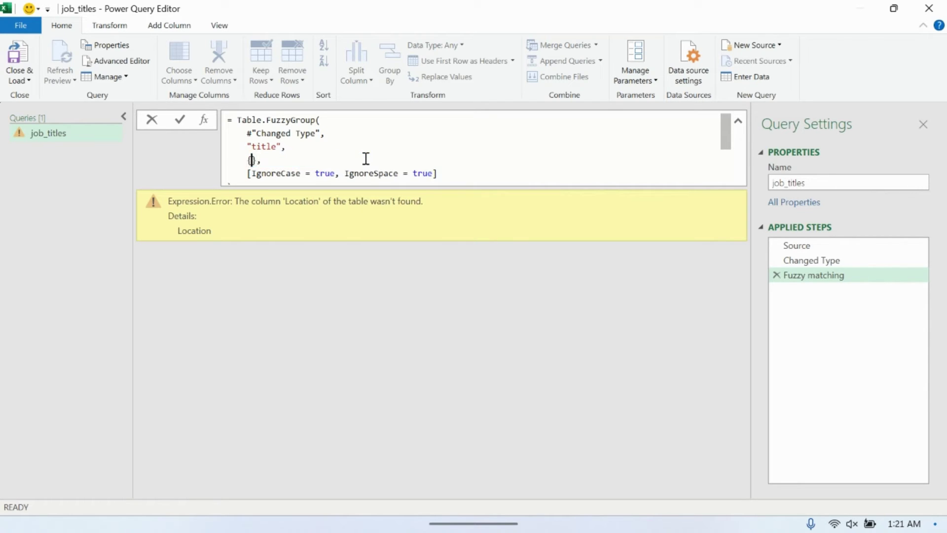
pyautogui.write('"title", ')
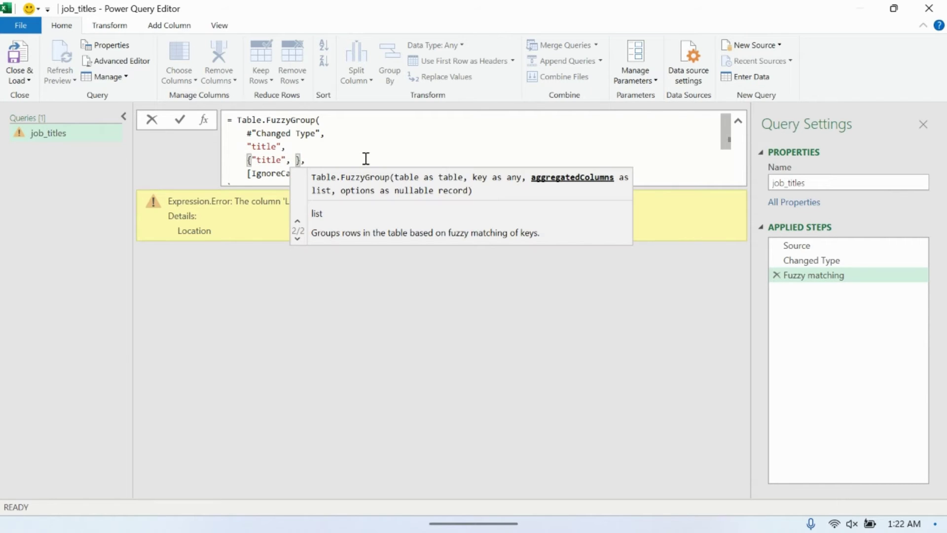
pyautogui.write('each ')
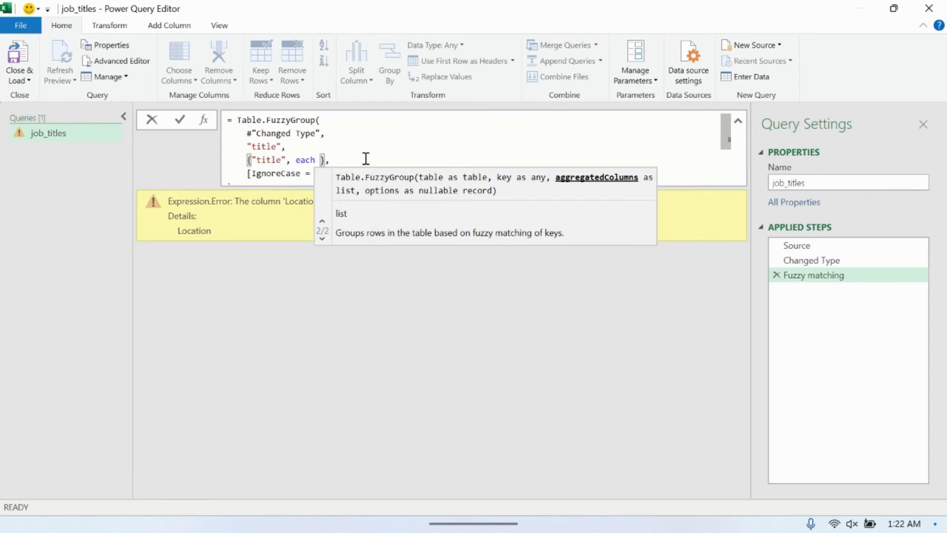
pyautogui.write('[title')
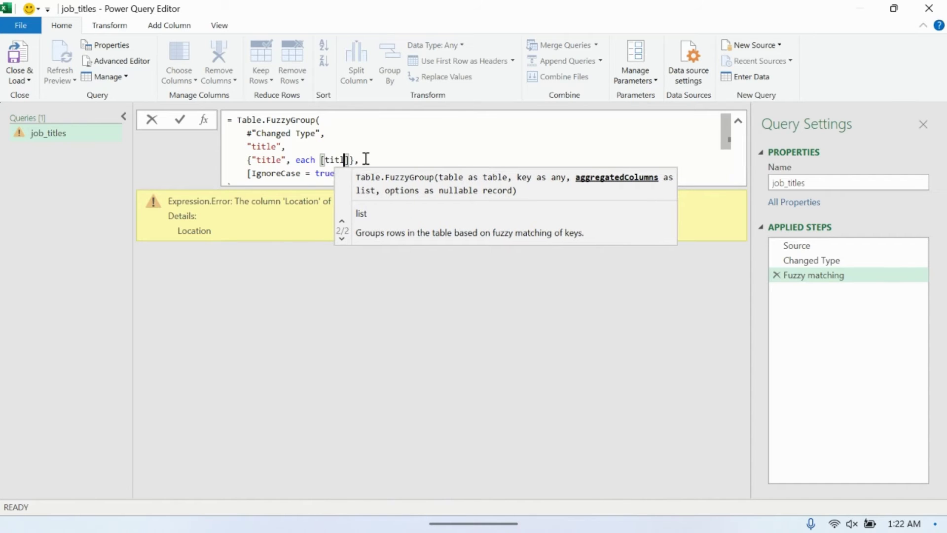
pyautogui.press('Escape')
pyautogui.press('End')
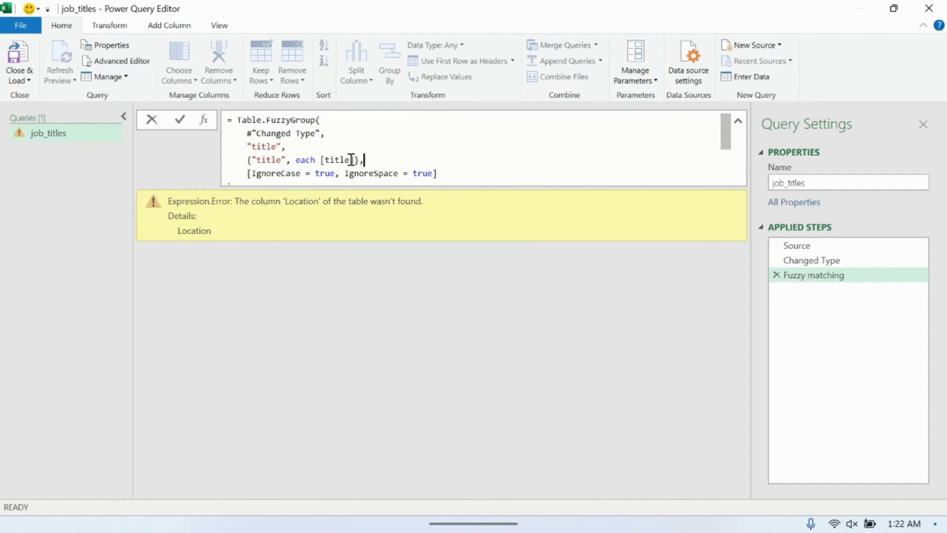
pyautogui.moveTo(354, 161); pyautogui.dragTo(246, 160)
pyautogui.click(351, 144)
pyautogui.moveTo(358, 159); pyautogui.dragTo(246, 159)
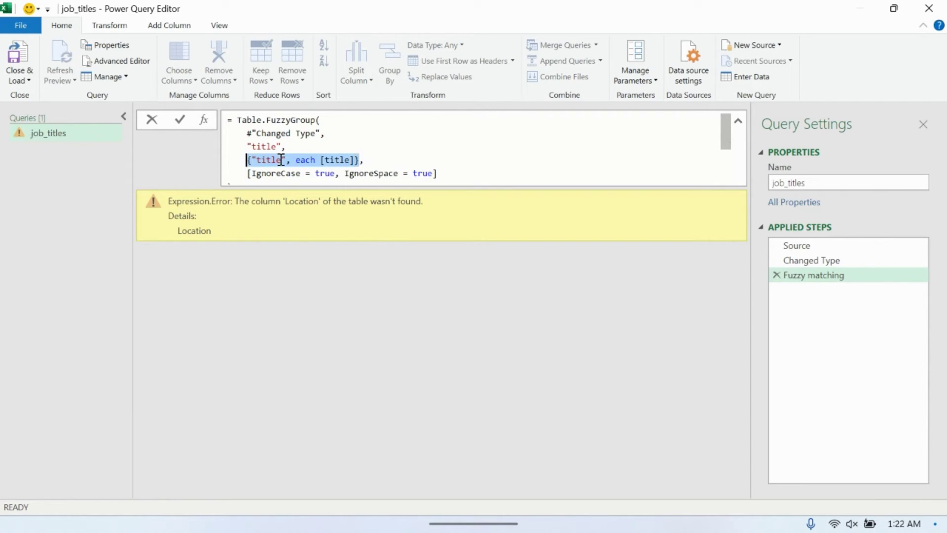
pyautogui.click(302, 160)
pyautogui.click(167, 25)
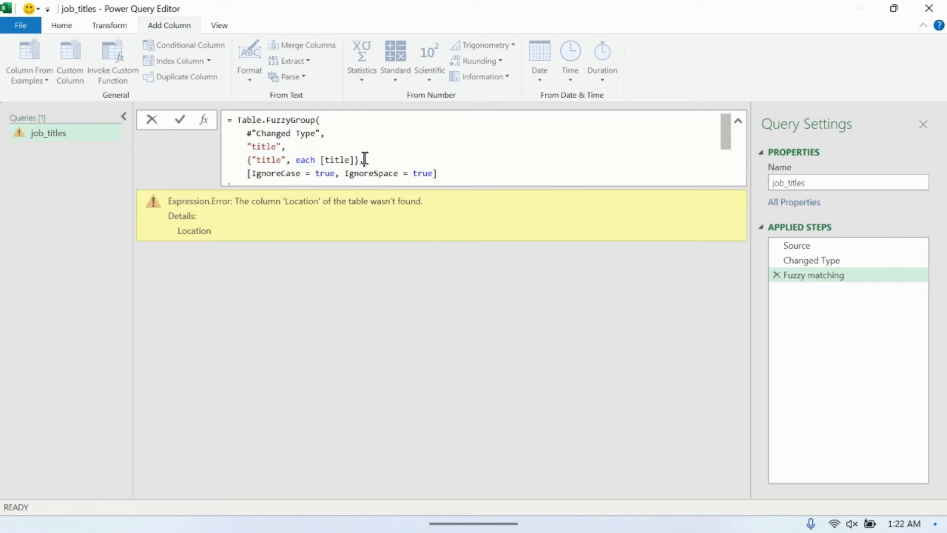
pyautogui.moveTo(365, 160); pyautogui.dragTo(246, 160)
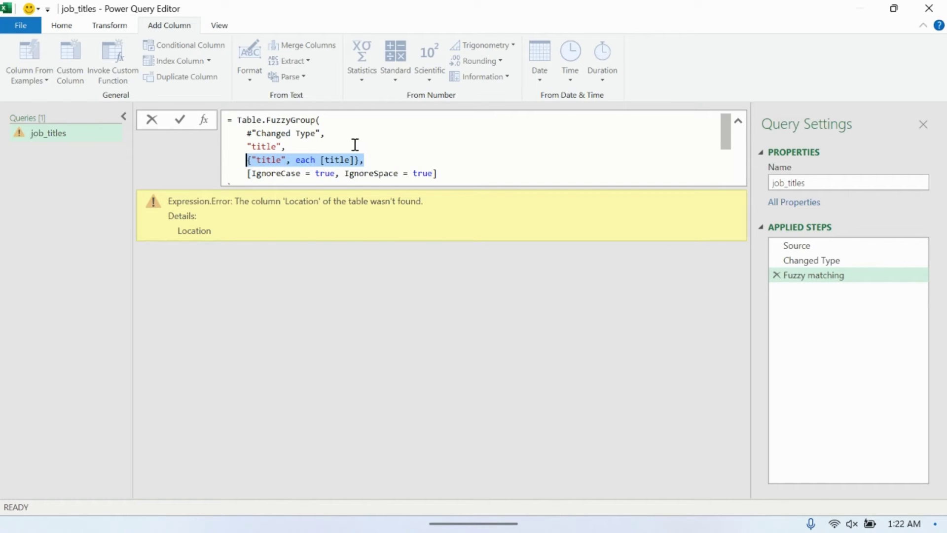
pyautogui.click(355, 145)
pyautogui.moveTo(365, 160); pyautogui.dragTo(246, 160)
pyautogui.click(309, 146)
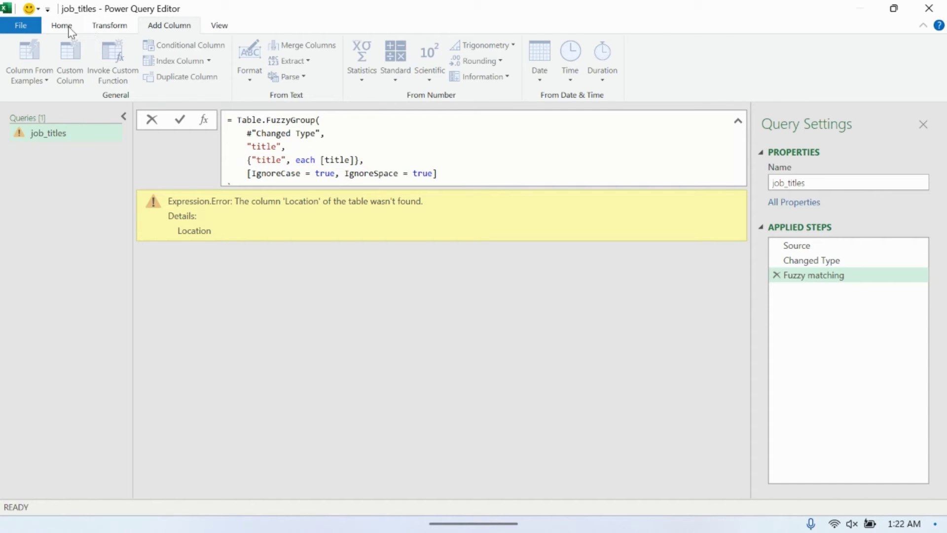
pyautogui.click(67, 27)
pyautogui.moveTo(365, 159); pyautogui.dragTo(322, 133)
pyautogui.click(288, 146)
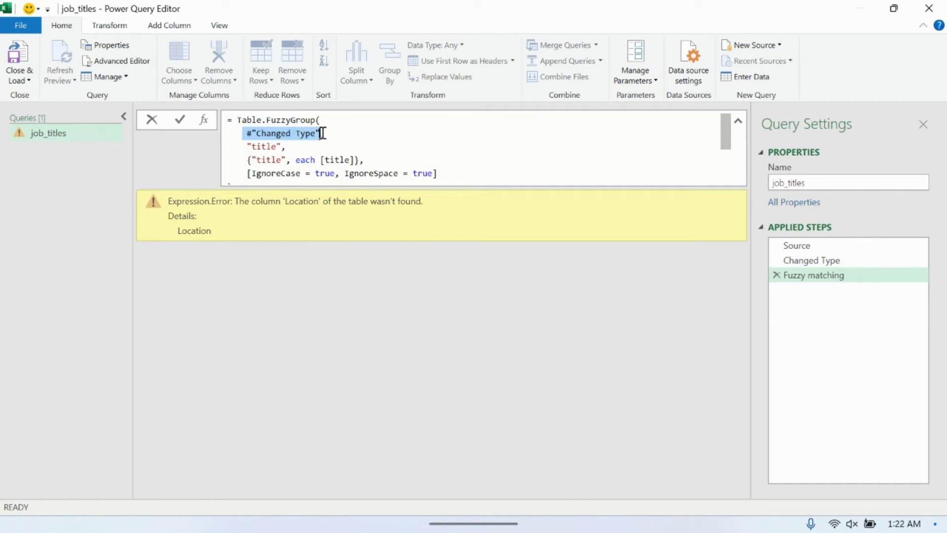
pyautogui.doubleClick(265, 147)
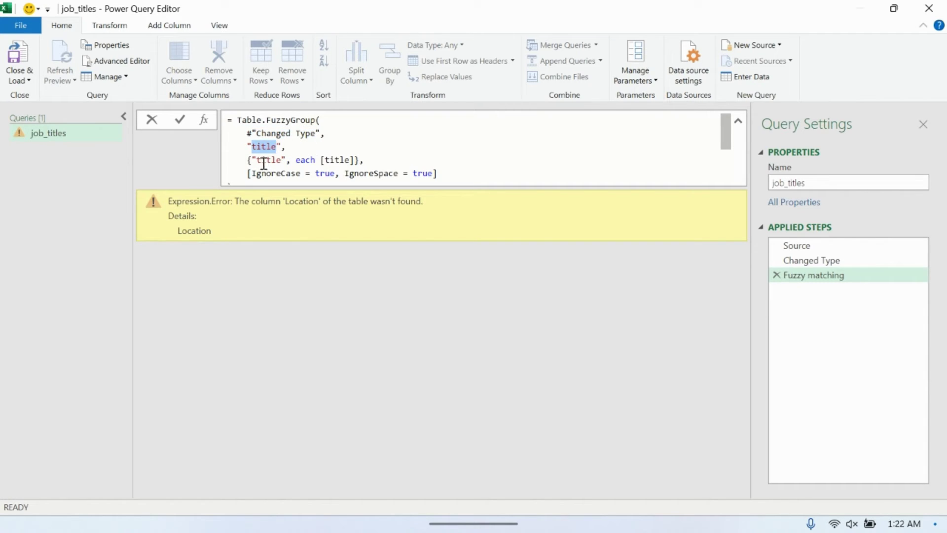
pyautogui.moveTo(248, 160); pyautogui.dragTo(358, 160)
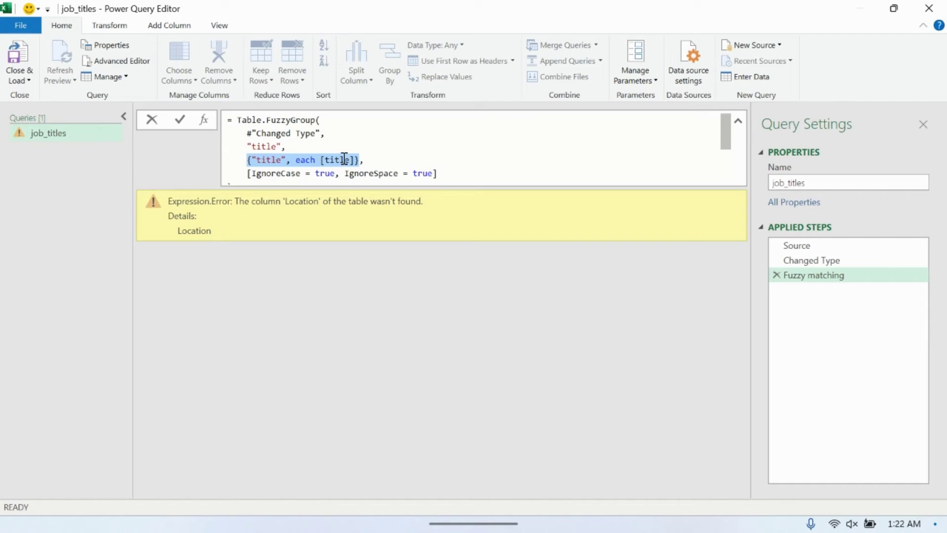
pyautogui.click(402, 160)
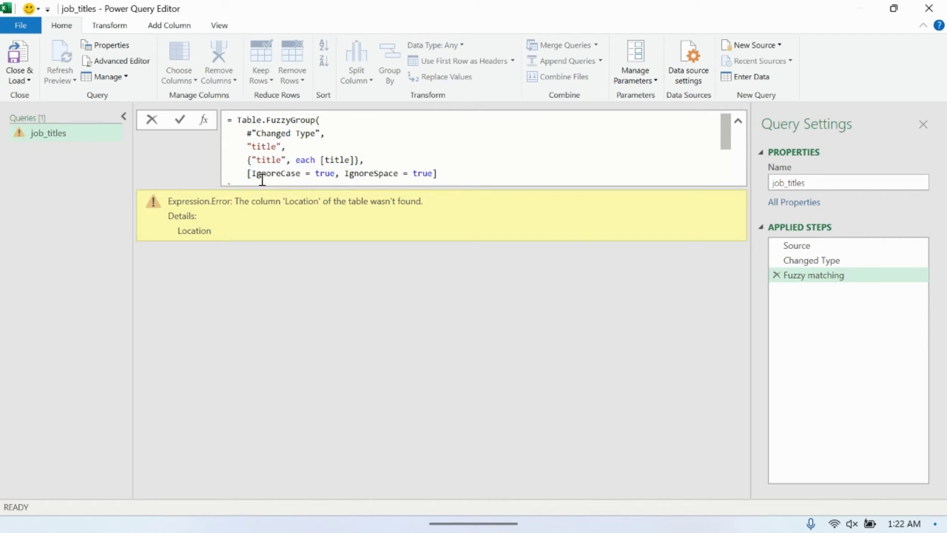
pyautogui.moveTo(248, 173); pyautogui.dragTo(287, 174)
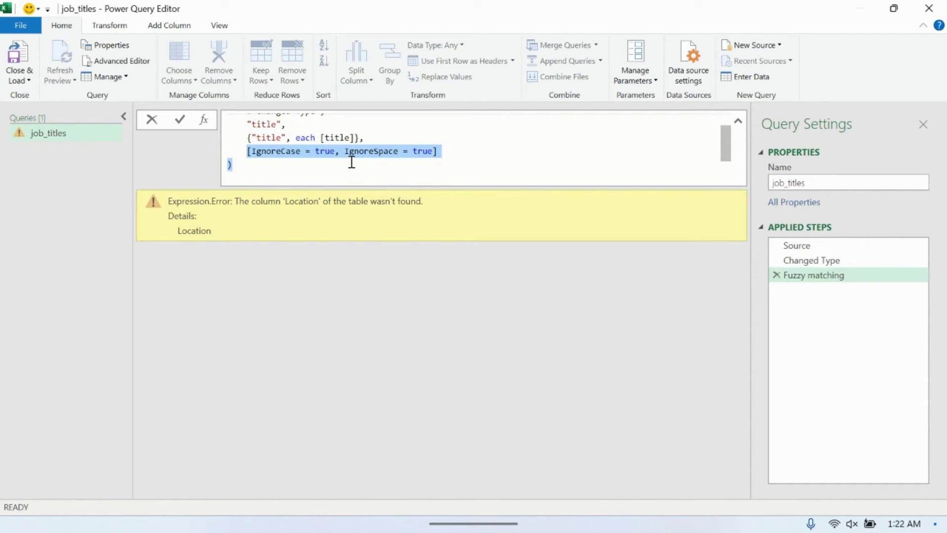
pyautogui.click(355, 160)
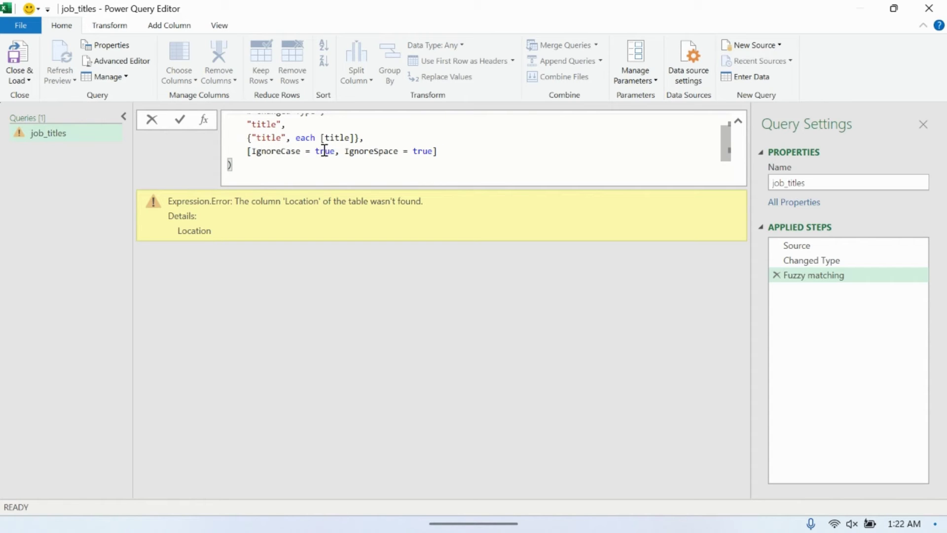
# - Add a comma after IgnoreSpace = true and switch to the Table.FuzzyGroup documentation
pyautogui.click(434, 151)
pyautogui.write(',')
pyautogui.hotkey('alt', 'Tab')
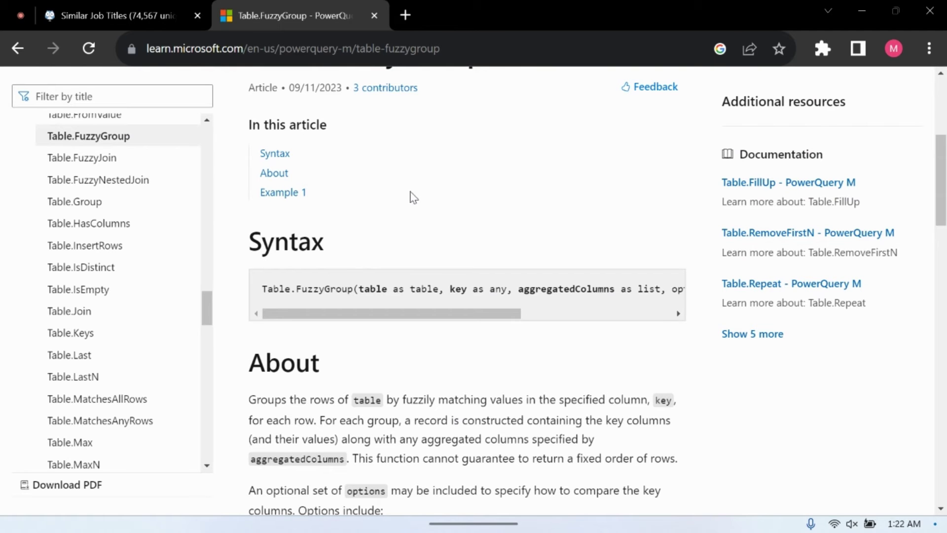
pyautogui.scroll(-10, 356, 362)
pyautogui.scroll(-1, 356, 363)
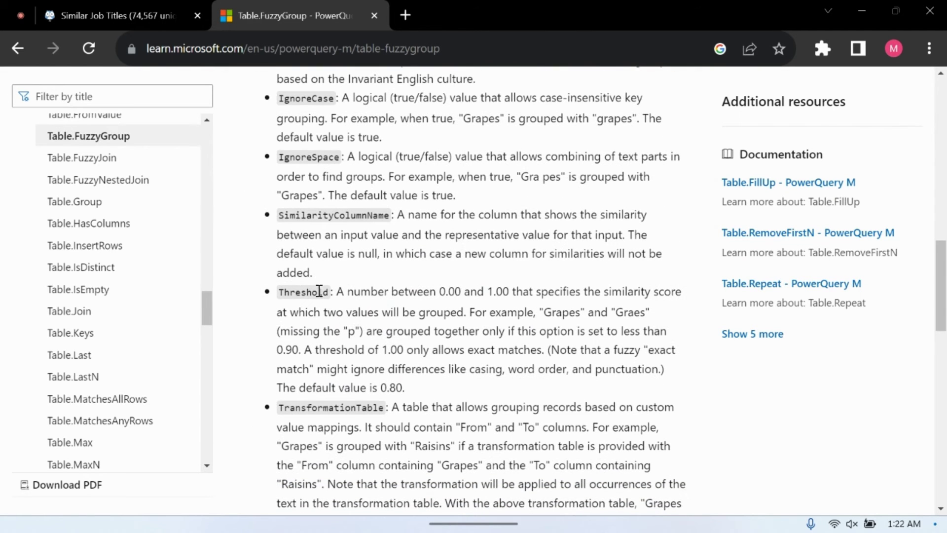
# - Read that a Threshold of 1.00 allows only exact matches and the default is 0.80
pyautogui.doubleClick(319, 291)
pyautogui.hotkey('ctrl', 'c')
pyautogui.click(385, 291)
pyautogui.moveTo(542, 349); pyautogui.dragTo(304, 348)
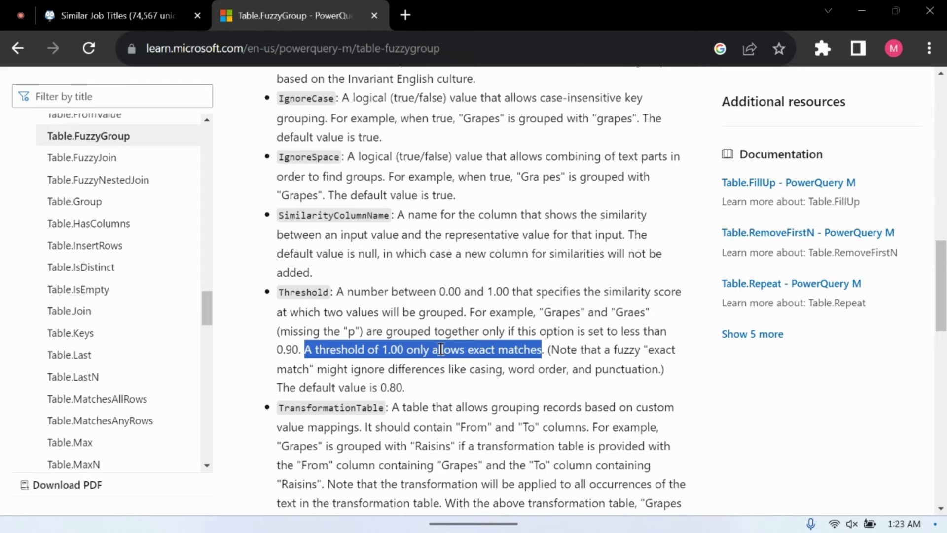
pyautogui.moveTo(378, 392); pyautogui.dragTo(404, 392)
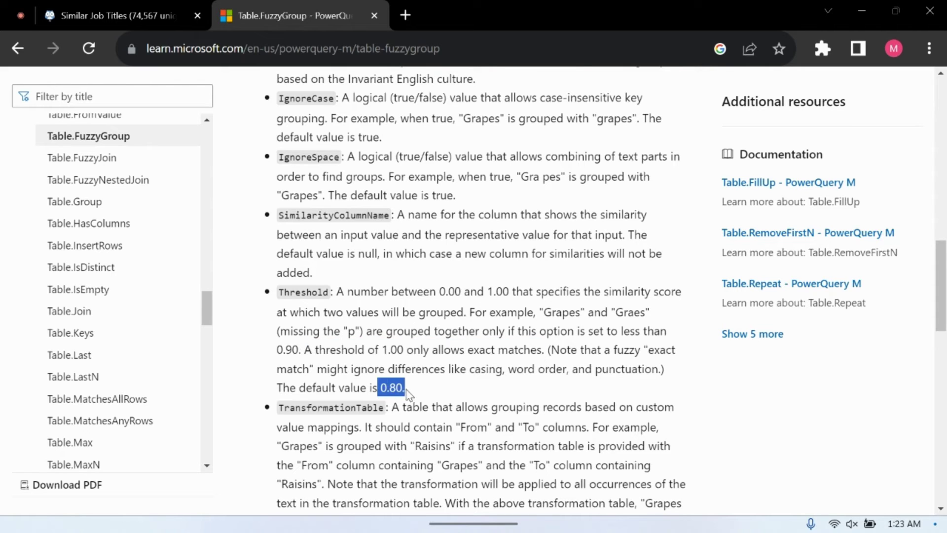
pyautogui.click(407, 357)
# - Add Threshold=0.92 to the options record and apply the FuzzyGroup formula
pyautogui.hotkey('alt', 'Tab')
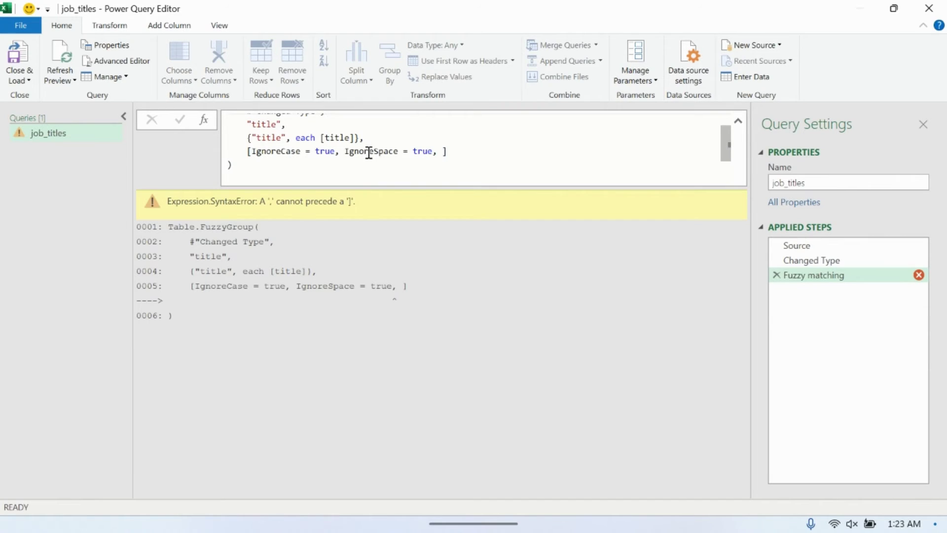
pyautogui.click(442, 151)
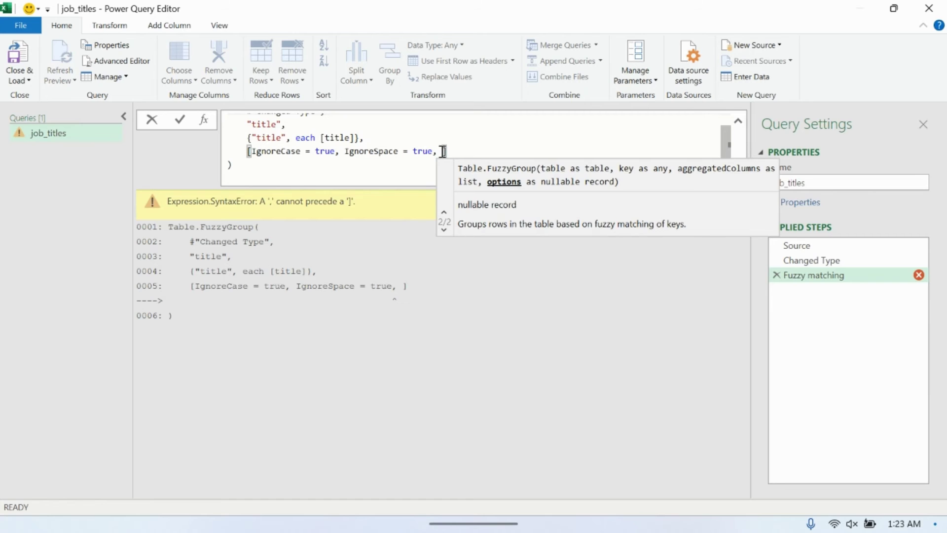
pyautogui.hotkey('ctrl', 'v')
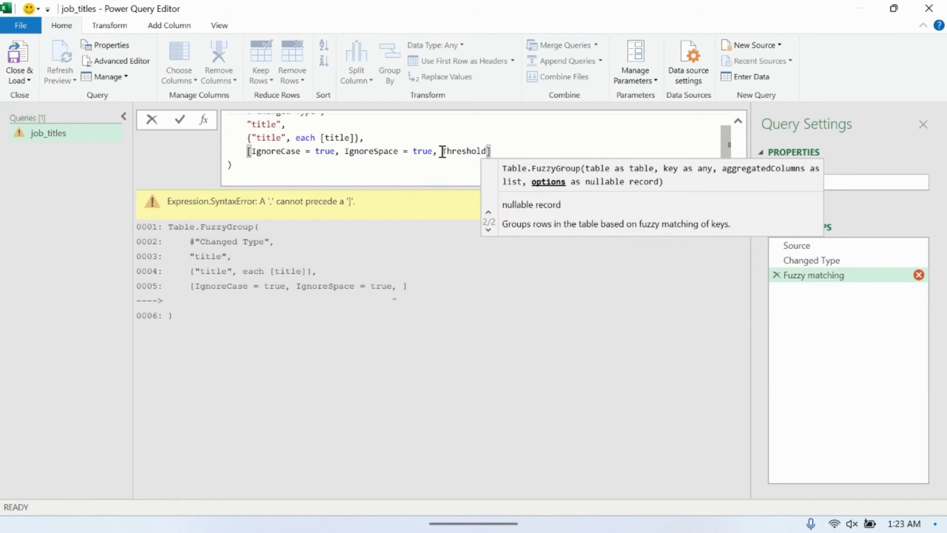
pyautogui.write('=0.92')
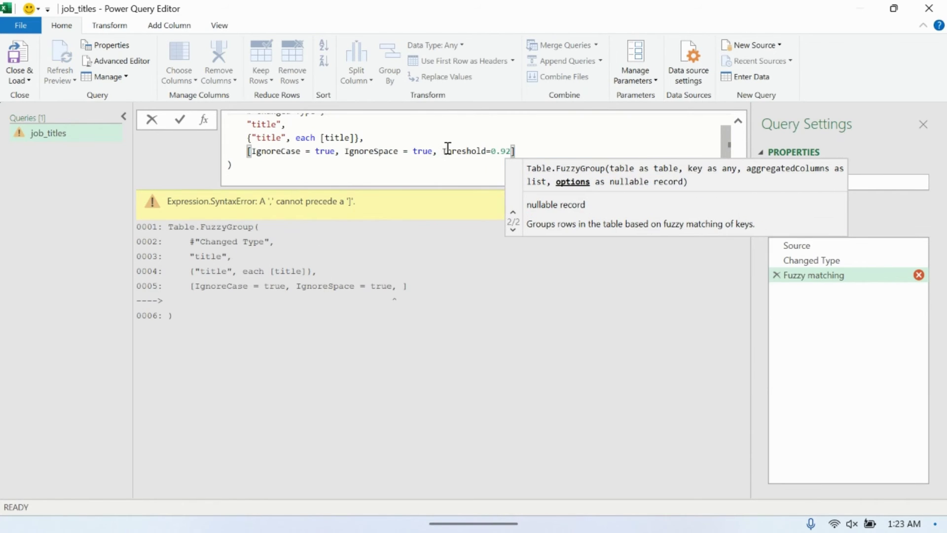
pyautogui.click(451, 140)
pyautogui.scroll(2, 451, 141)
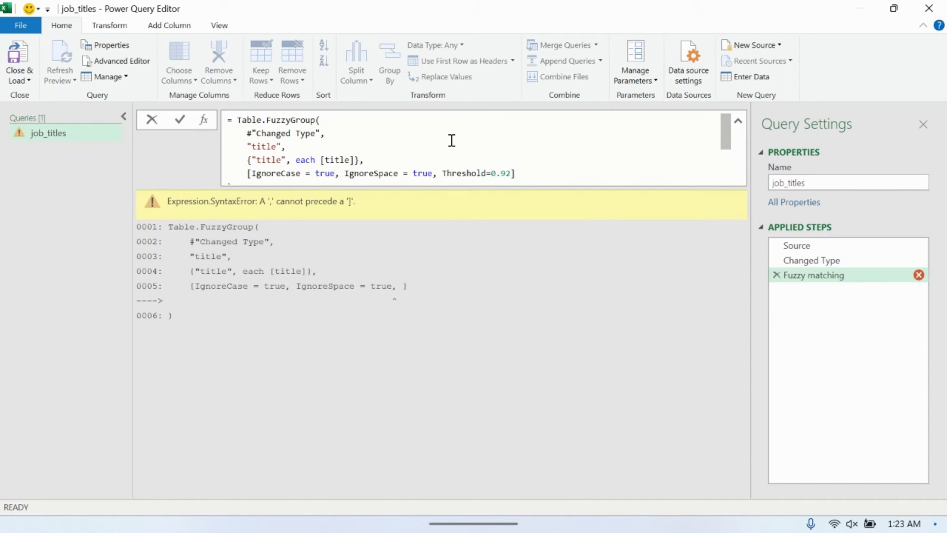
pyautogui.click(180, 120)
# - Compare the Changed Type step's title column, then return to the Fuzzy matching step
pyautogui.click(378, 138)
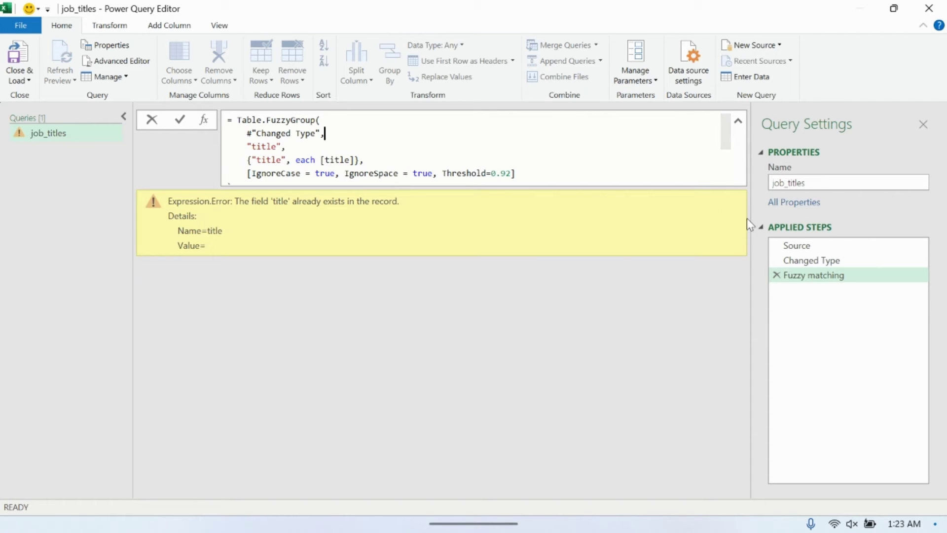
pyautogui.click(810, 262)
pyautogui.click(809, 261)
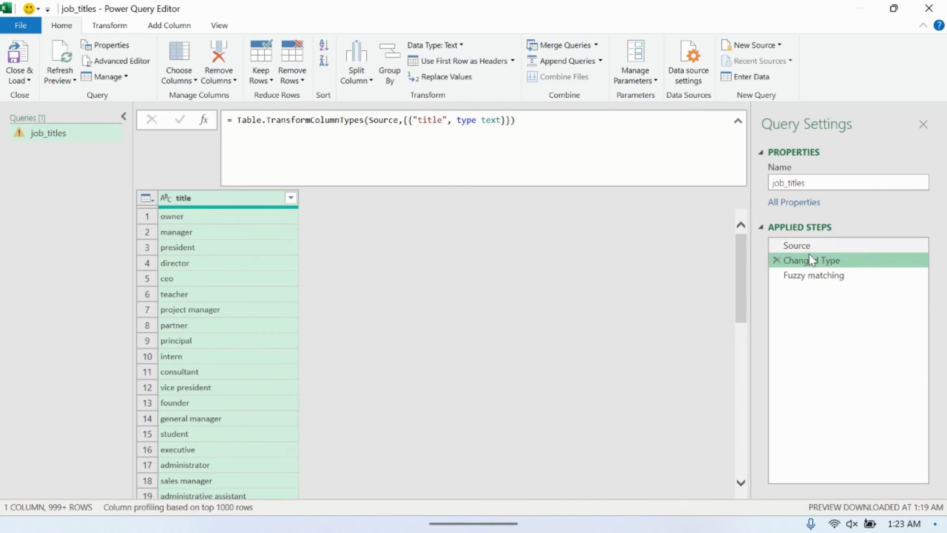
pyautogui.click(823, 273)
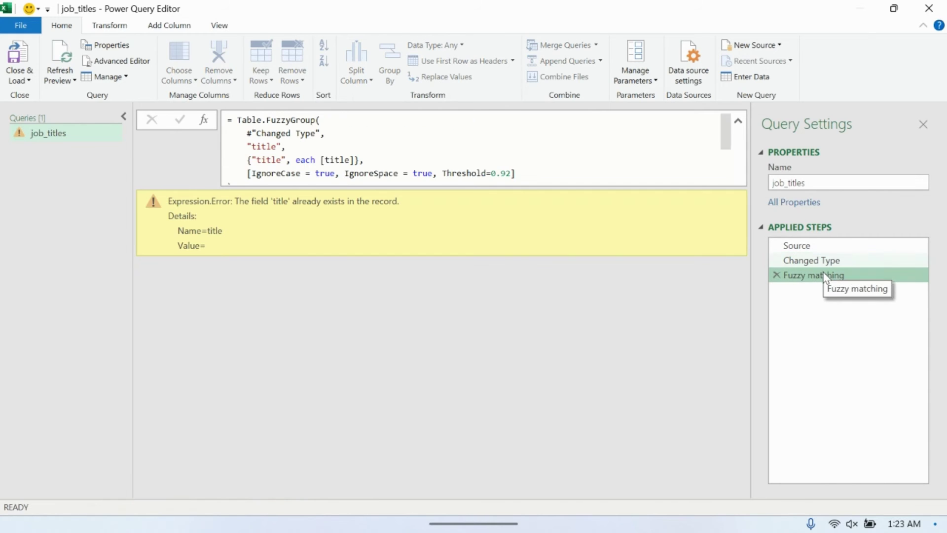
pyautogui.click(257, 158)
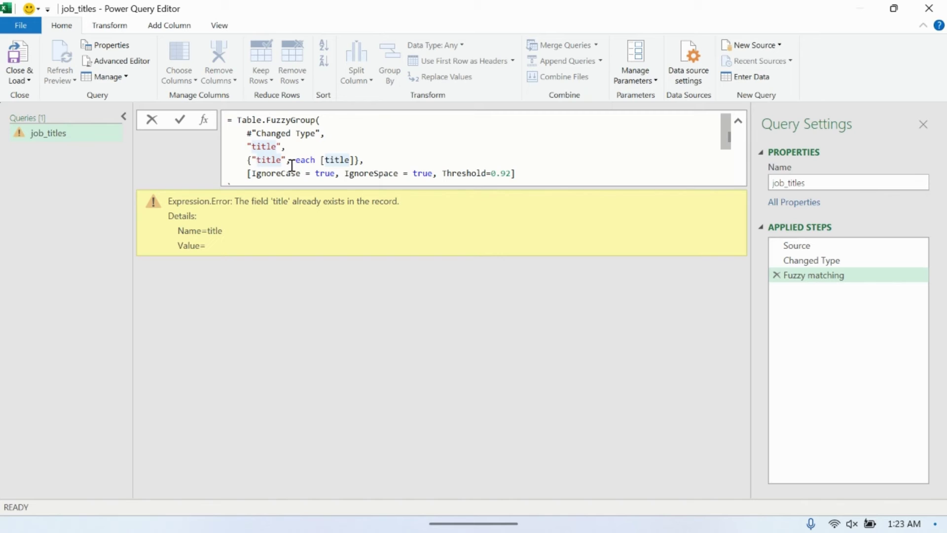
# - Rename the aggregated column to "job title" and commit the FuzzyGroup formula
pyautogui.write('job')
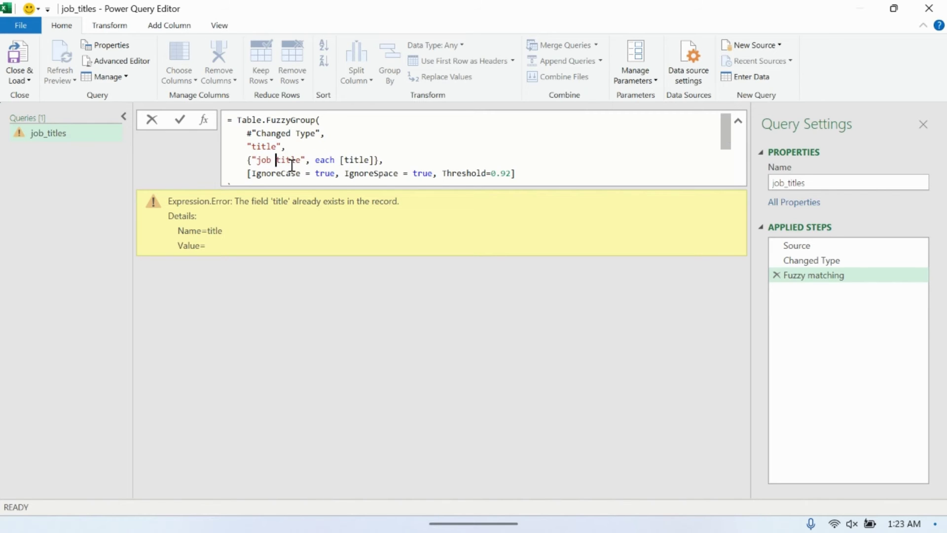
pyautogui.click(386, 148)
pyautogui.click(179, 119)
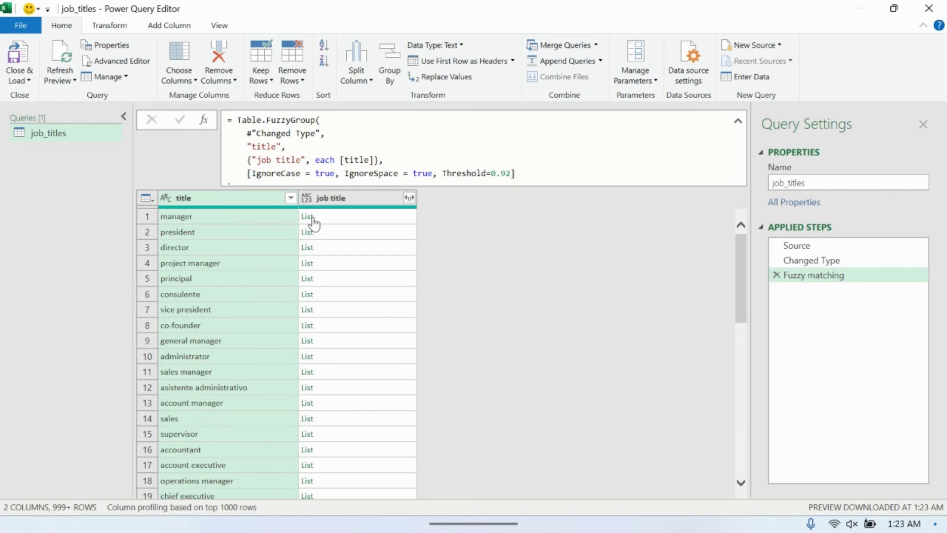
pyautogui.click(410, 198)
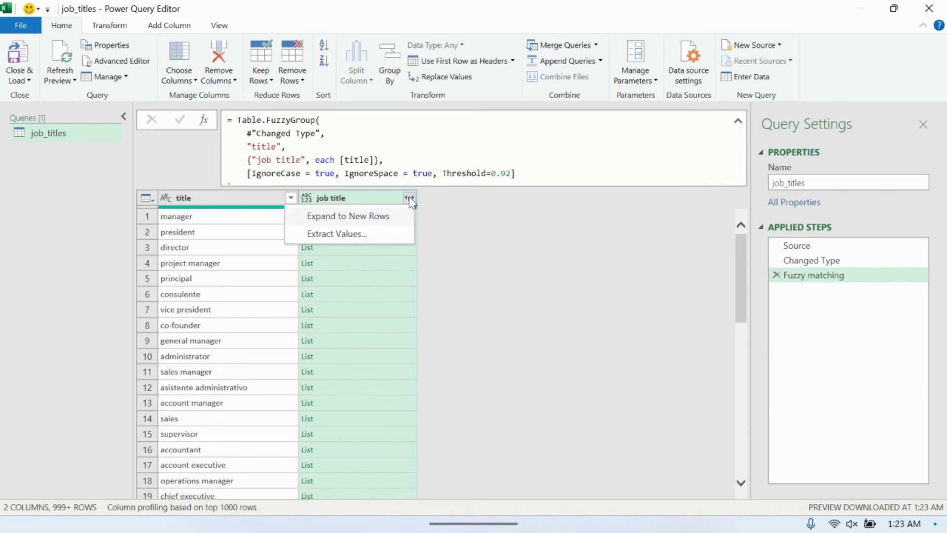
pyautogui.click(362, 224)
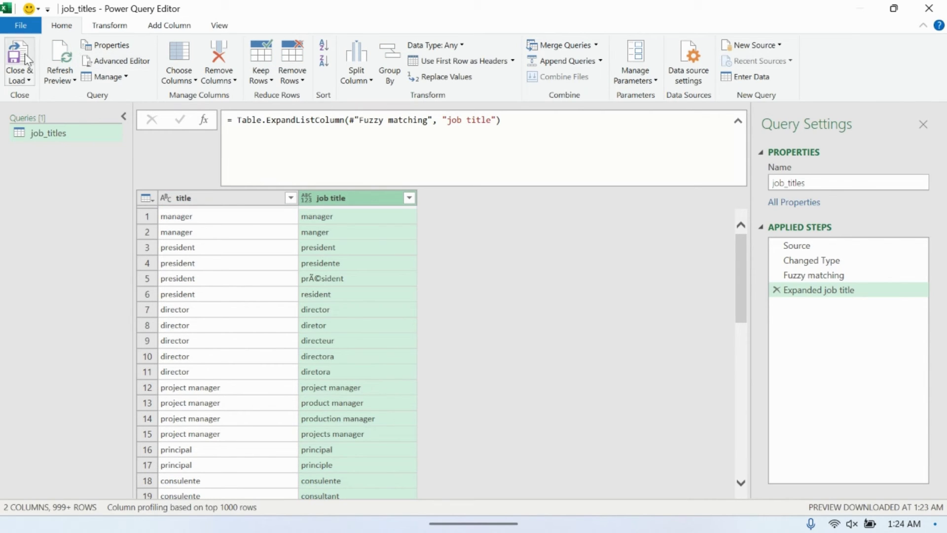
pyautogui.scroll(-1, 308, 353)
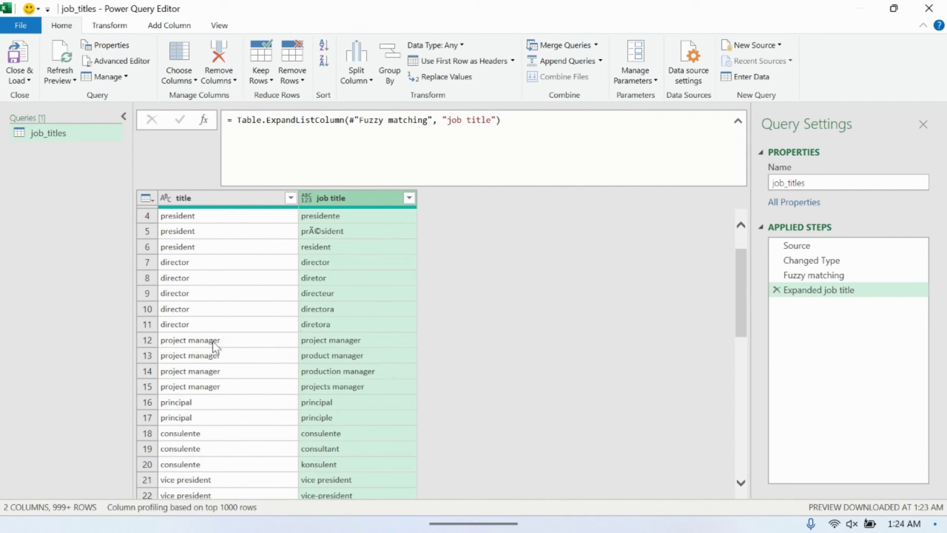
pyautogui.scroll(1, 332, 340)
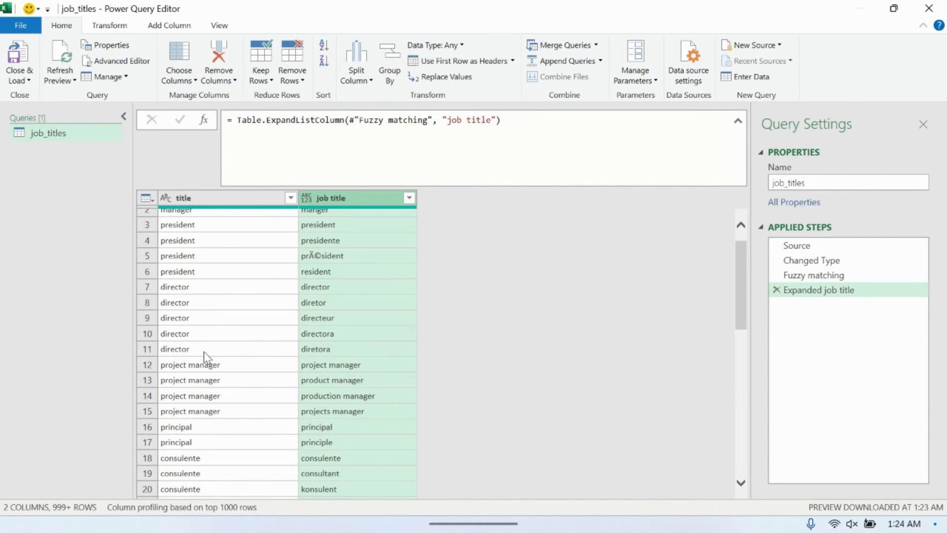
pyautogui.scroll(-2, 205, 353)
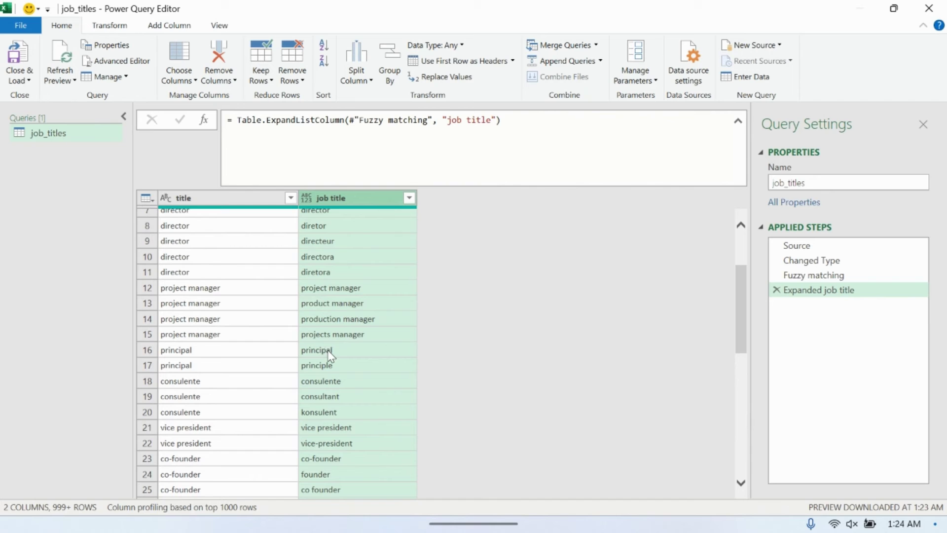
pyautogui.scroll(-2, 328, 351)
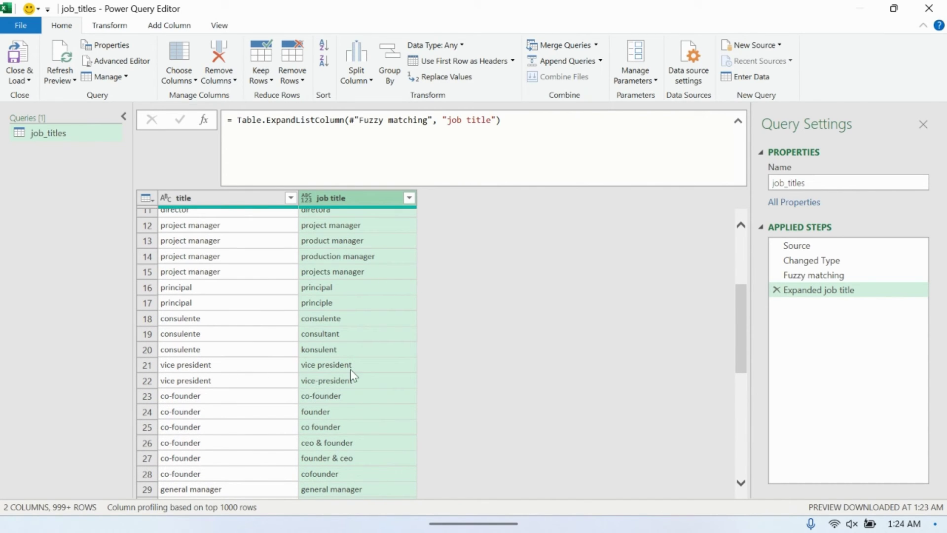
pyautogui.scroll(-2, 351, 375)
pyautogui.scroll(-1, 351, 369)
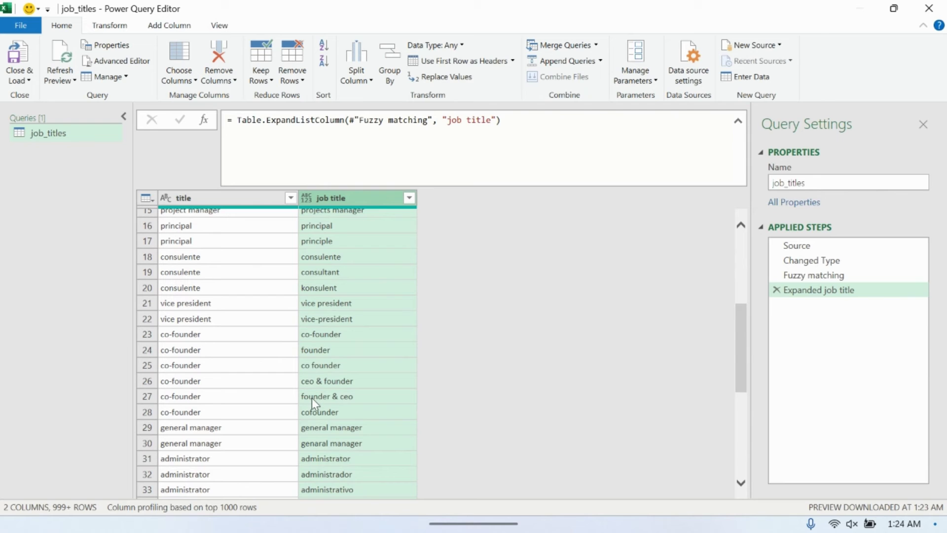
pyautogui.scroll(-4, 311, 398)
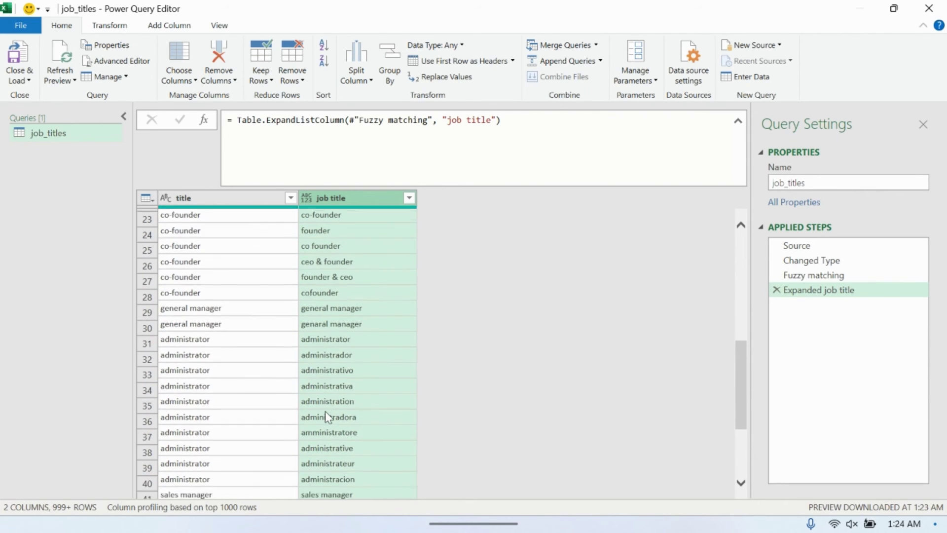
pyautogui.scroll(-4, 325, 410)
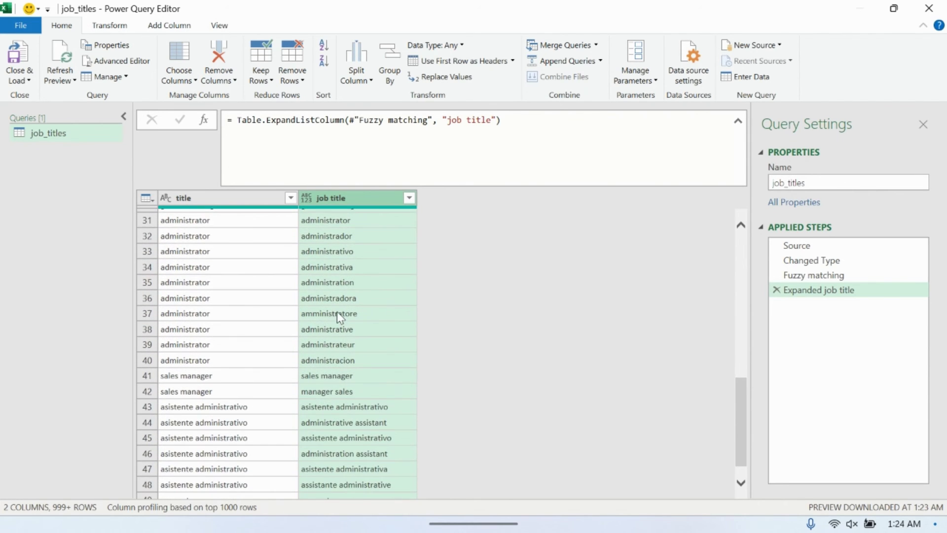
pyautogui.scroll(-1, 337, 311)
pyautogui.scroll(2, 282, 337)
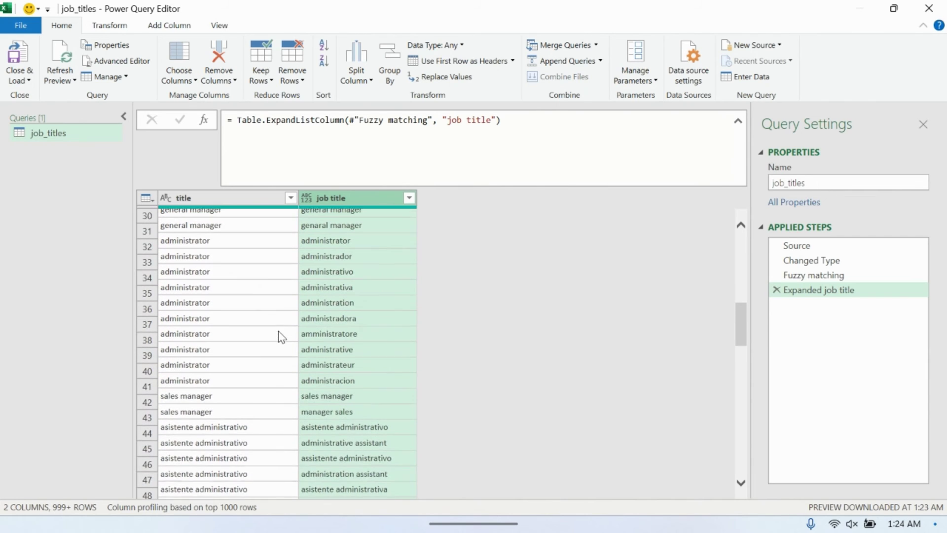
pyautogui.scroll(1, 282, 337)
pyautogui.scroll(1, 282, 337)
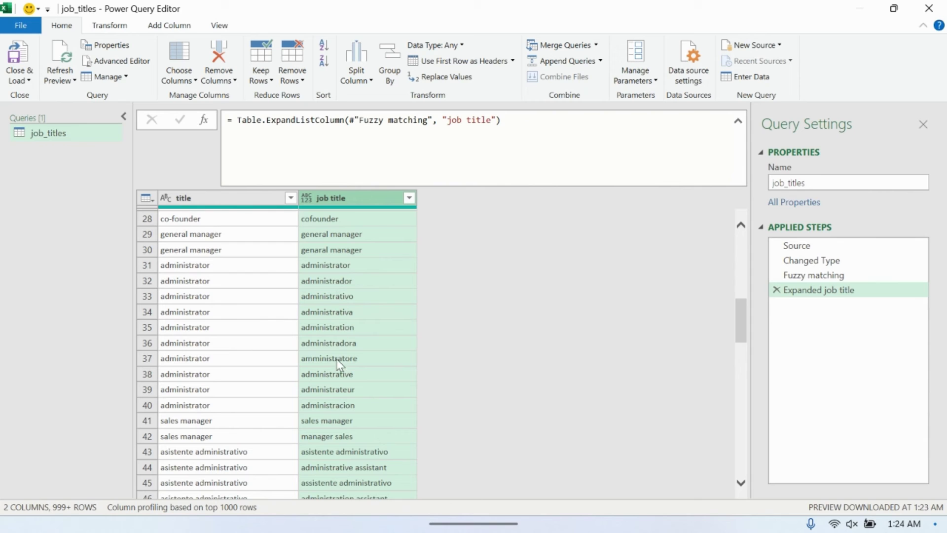
# - Scroll through the remaining clustered job-title rows in the query preview
pyautogui.scroll(-6, 331, 402)
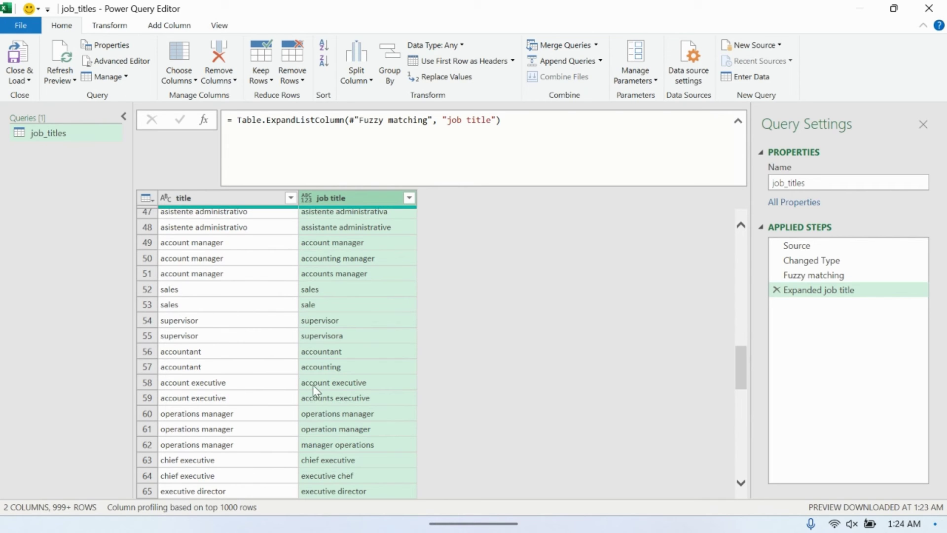
pyautogui.scroll(-1, 220, 322)
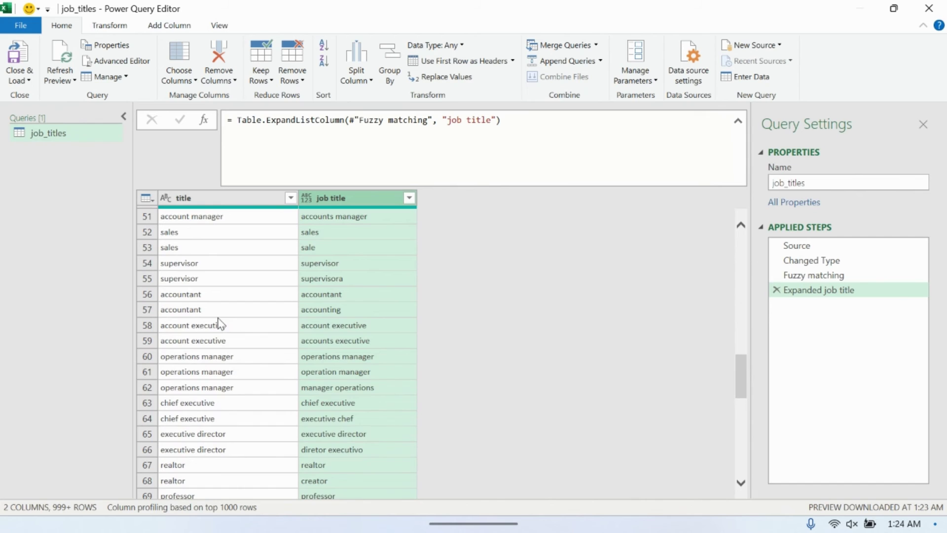
pyautogui.scroll(-2, 220, 324)
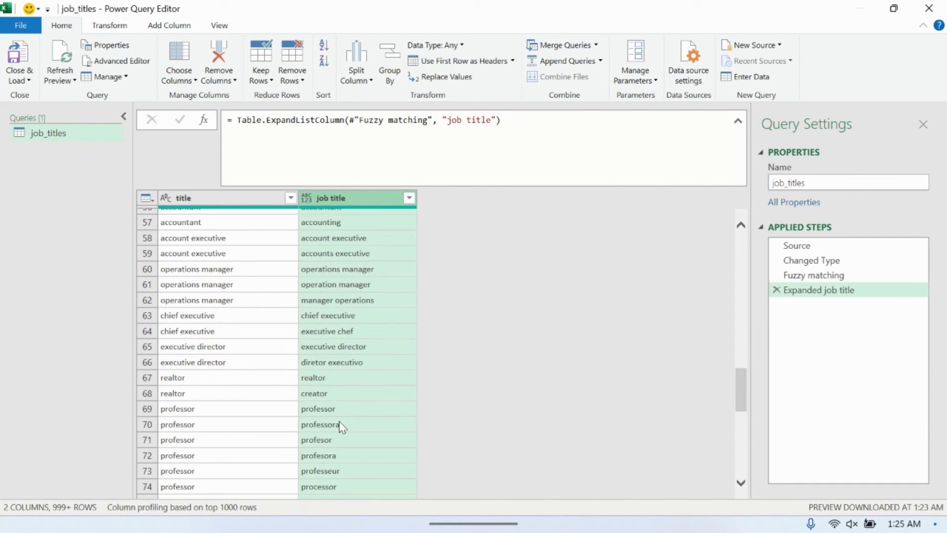
pyautogui.scroll(-1, 340, 424)
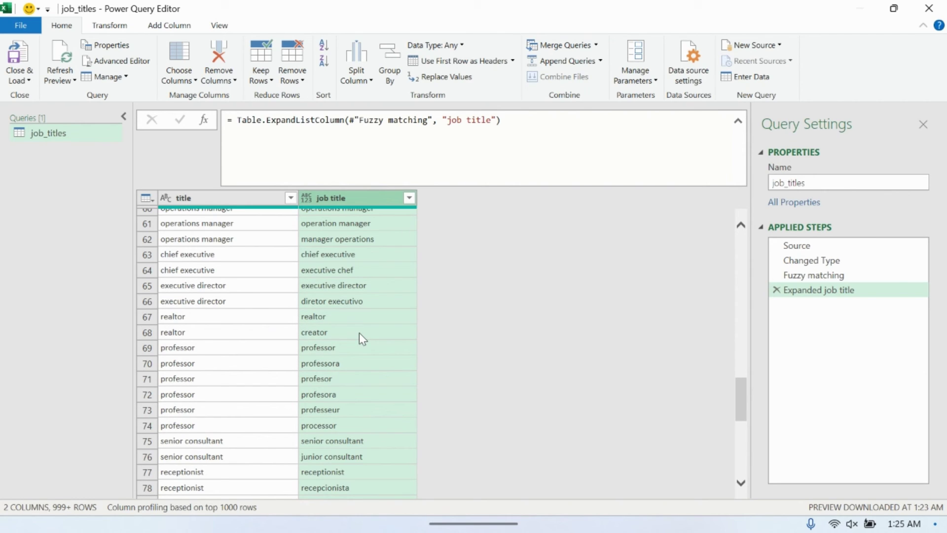
pyautogui.scroll(-1, 359, 332)
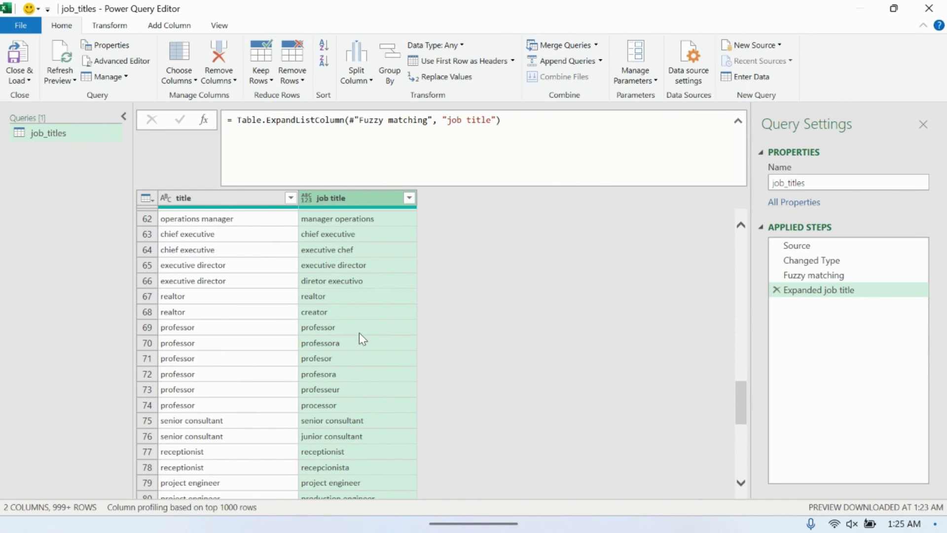
pyautogui.scroll(-3, 359, 334)
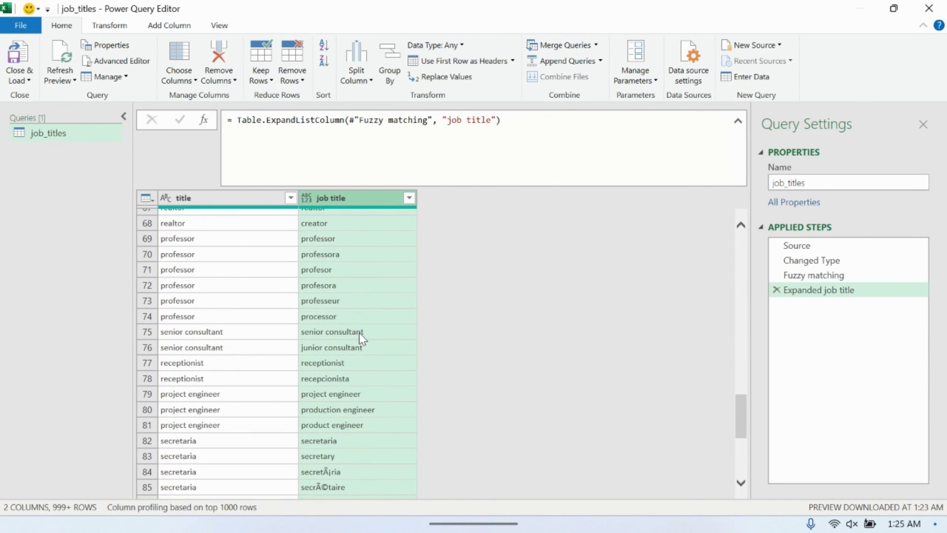
pyautogui.scroll(1, 359, 333)
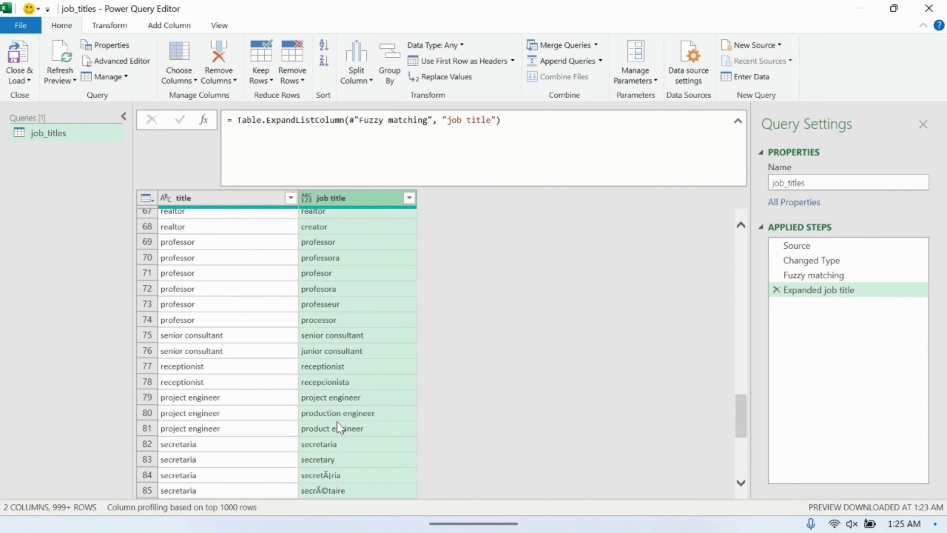
pyautogui.scroll(1, 339, 428)
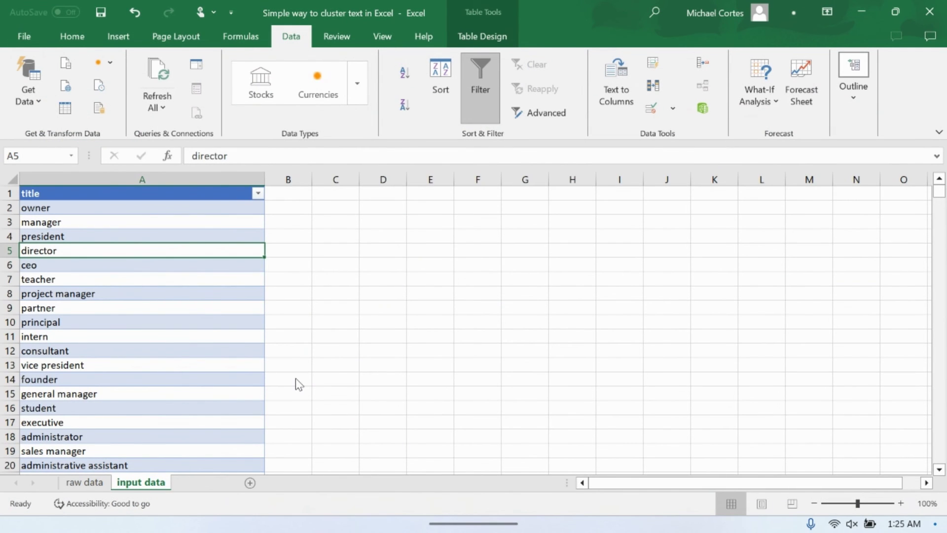
# - Move the loaded sheet after input data and name it 'job_titles grouped'
pyautogui.moveTo(150, 486); pyautogui.dragTo(244, 488)
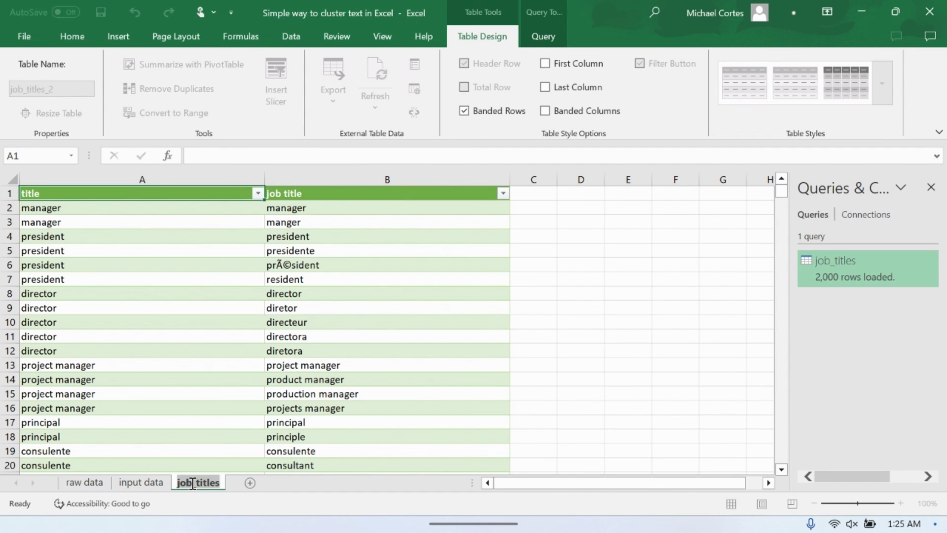
pyautogui.write('job_titles')
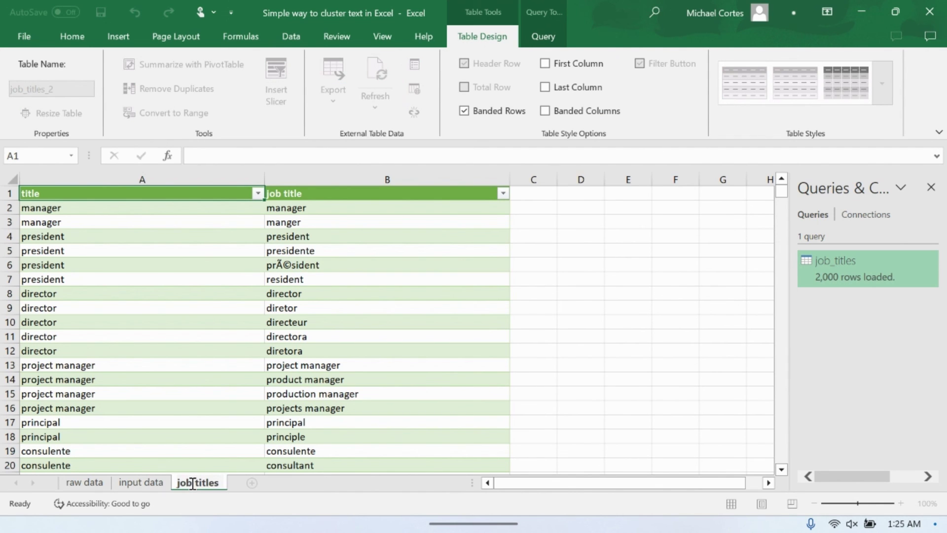
pyautogui.write(' grouped')
pyautogui.press('Return')
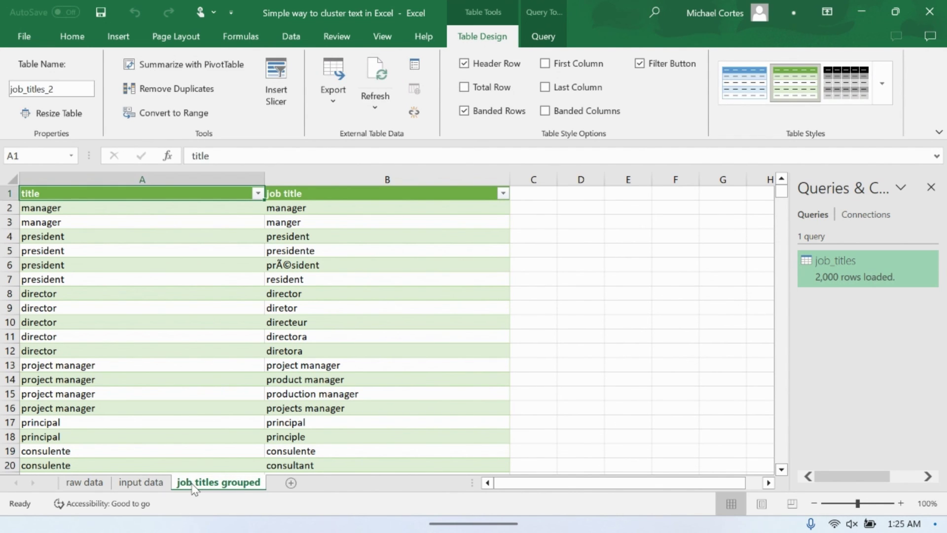
# - Rename the sheet to 'job titles clustered'
pyautogui.doubleClick(239, 482)
pyautogui.doubleClick(243, 482)
pyautogui.write('cl')
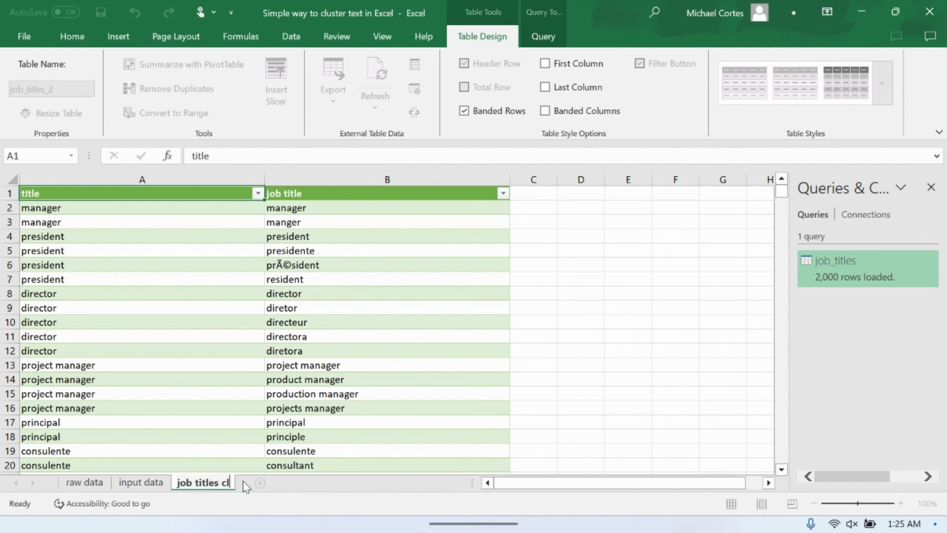
pyautogui.write('ustered')
pyautogui.press('Return')
pyautogui.click(184, 280)
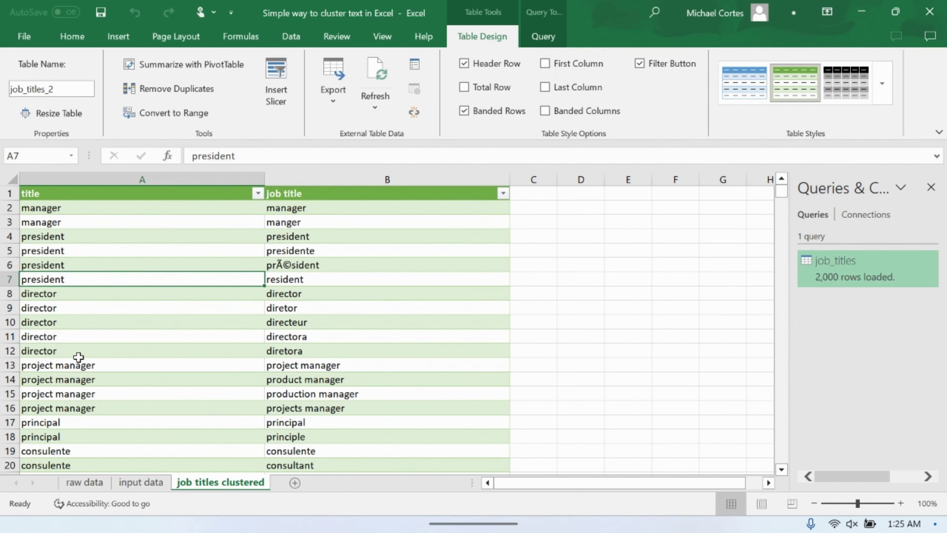
pyautogui.scroll(-20, 79, 357)
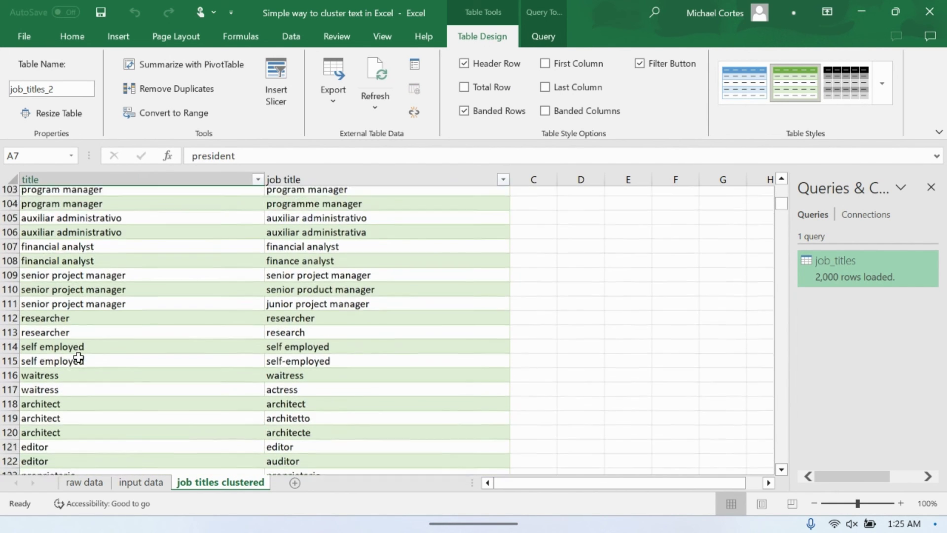
pyautogui.scroll(4, 78, 357)
pyautogui.scroll(-15, 78, 395)
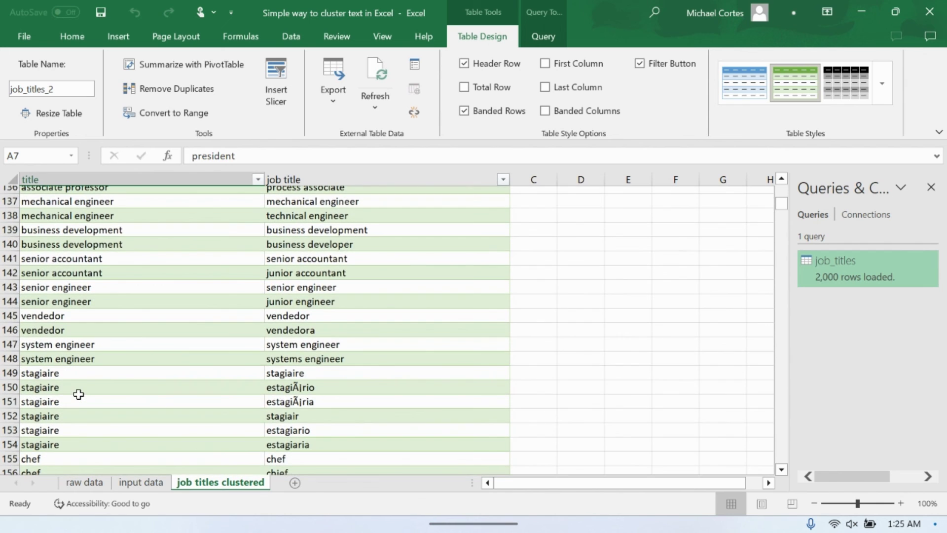
pyautogui.scroll(-6, 131, 380)
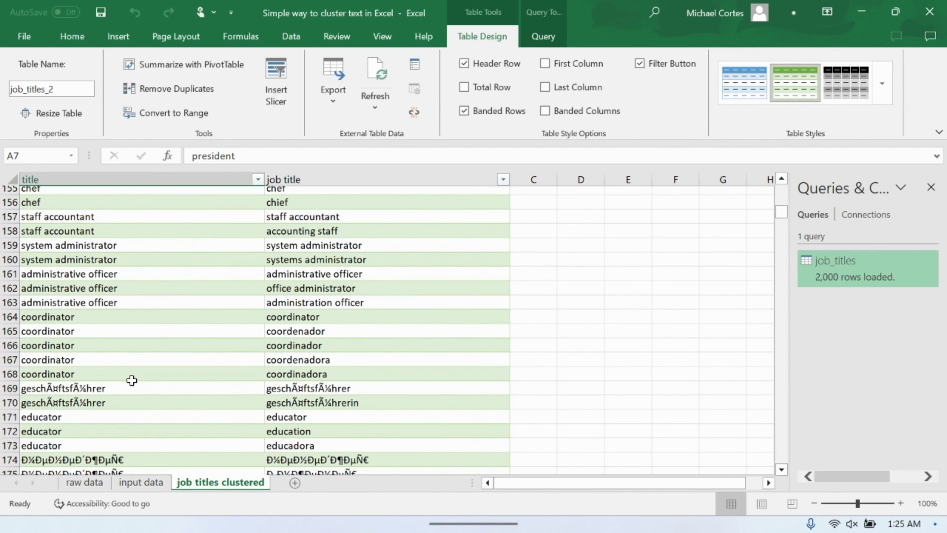
pyautogui.moveTo(67, 242); pyautogui.dragTo(316, 265)
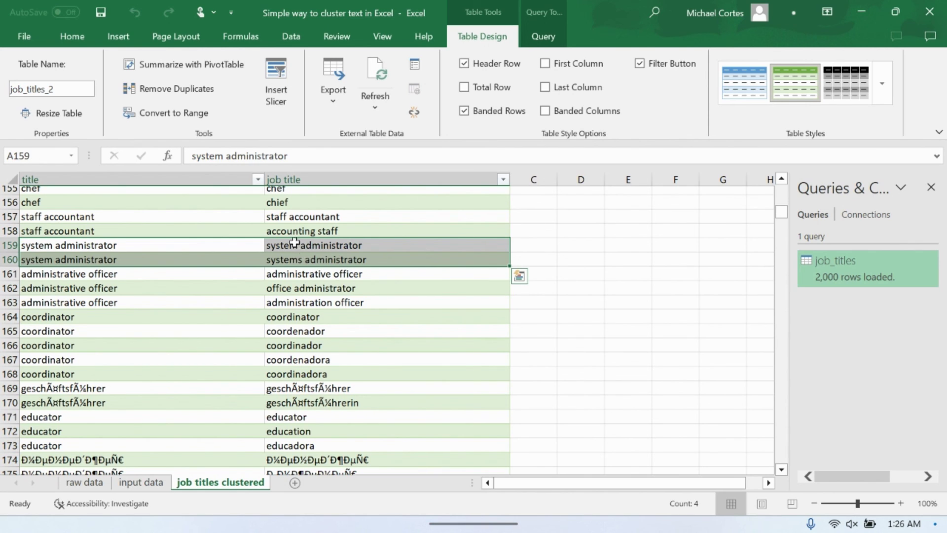
pyautogui.moveTo(122, 275); pyautogui.dragTo(290, 296)
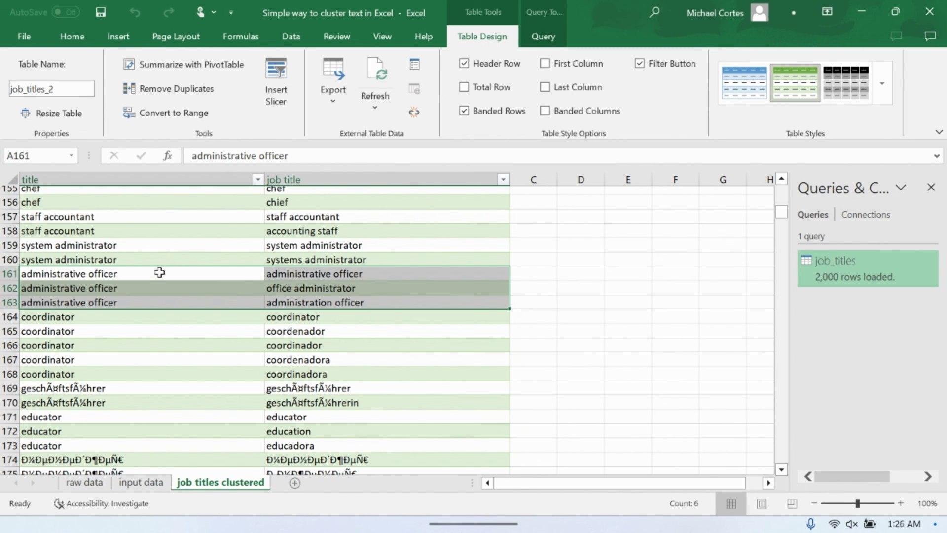
pyautogui.click(320, 289)
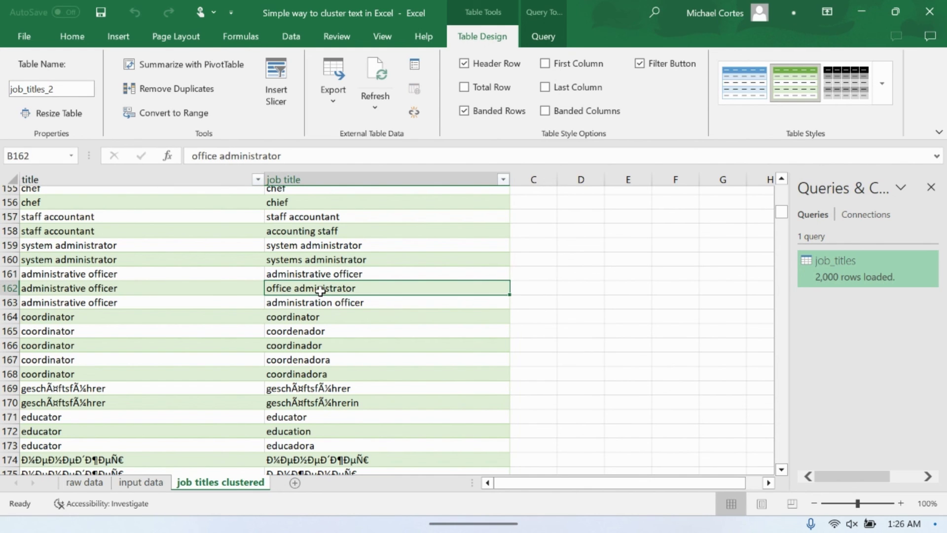
pyautogui.moveTo(161, 274); pyautogui.dragTo(301, 302)
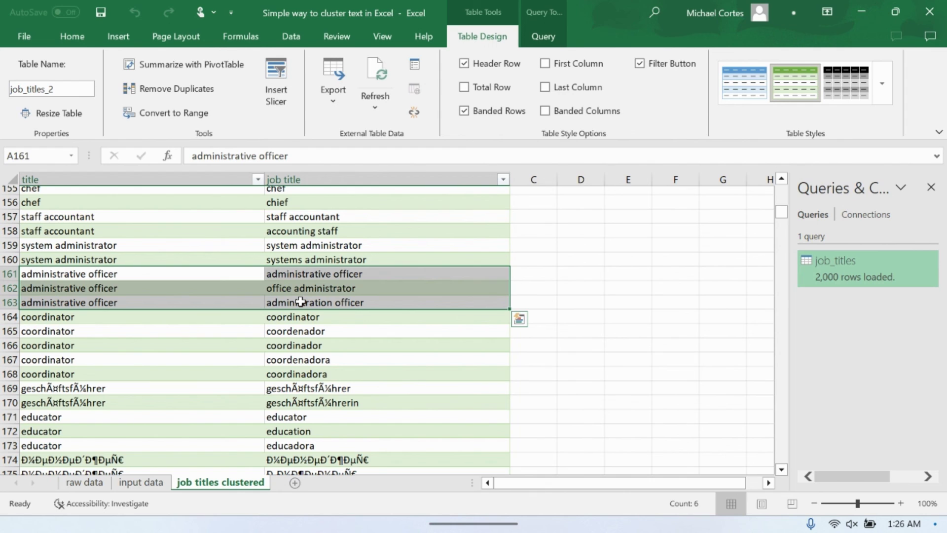
pyautogui.moveTo(95, 318); pyautogui.dragTo(328, 367)
pyautogui.click(254, 369)
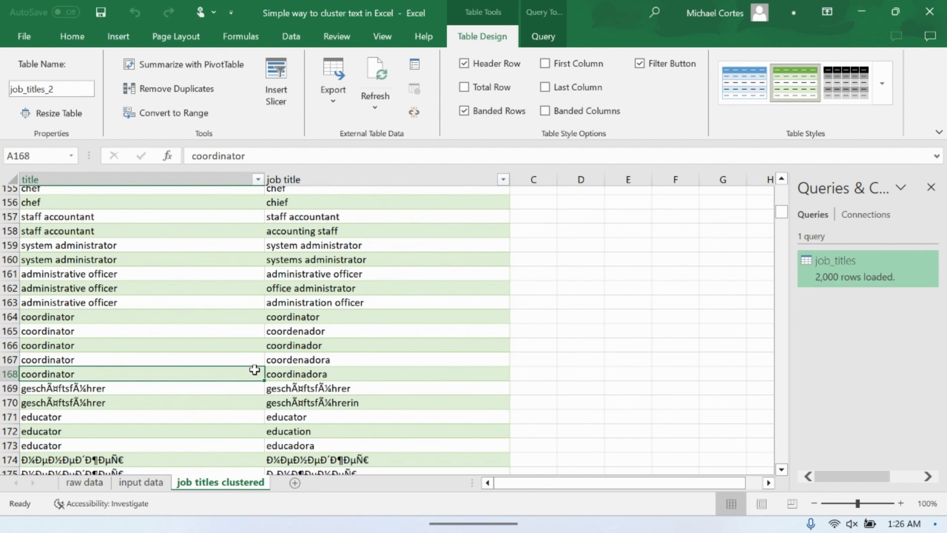